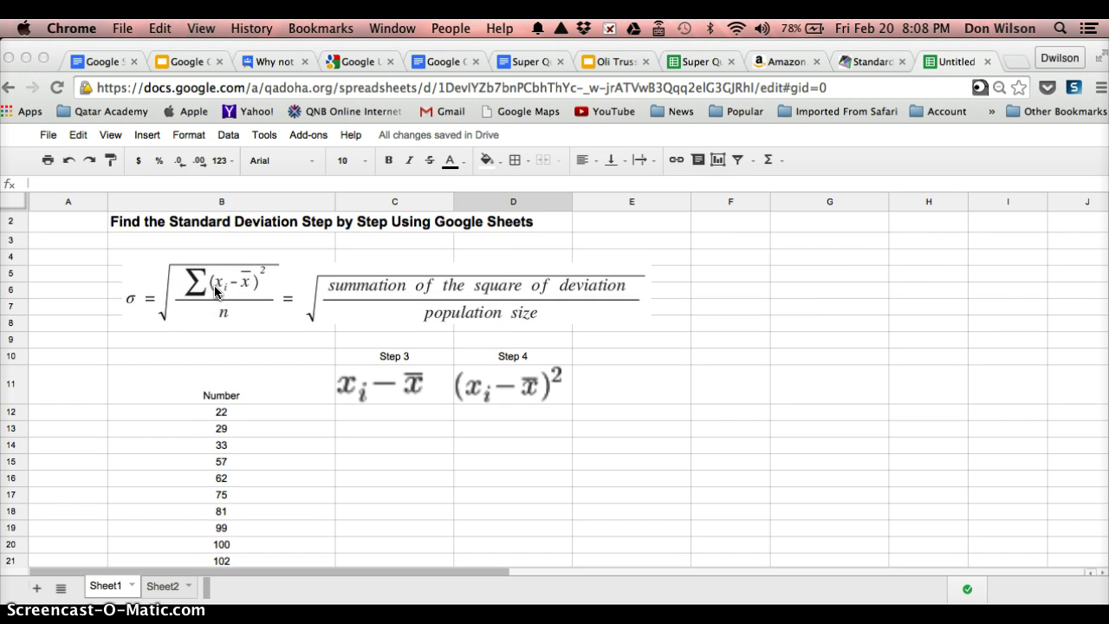
Scroll down to show the Step 1–7 list below the Number column
scroll(216, 292, "down", 3)
scroll(215, 292, "up", 2)
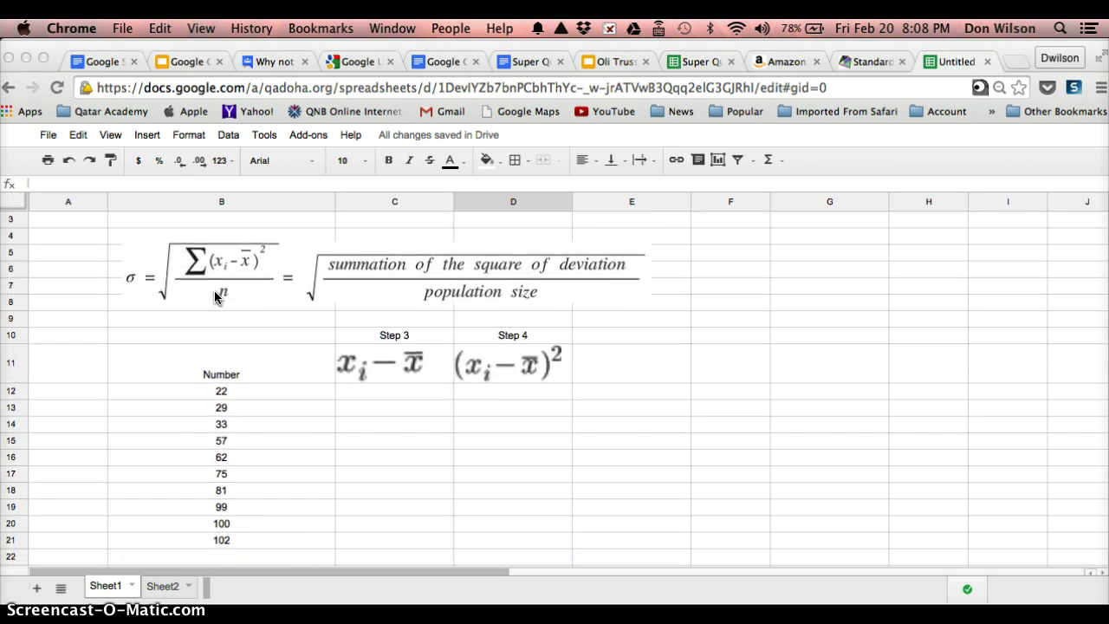
scroll(216, 298, "down", 5)
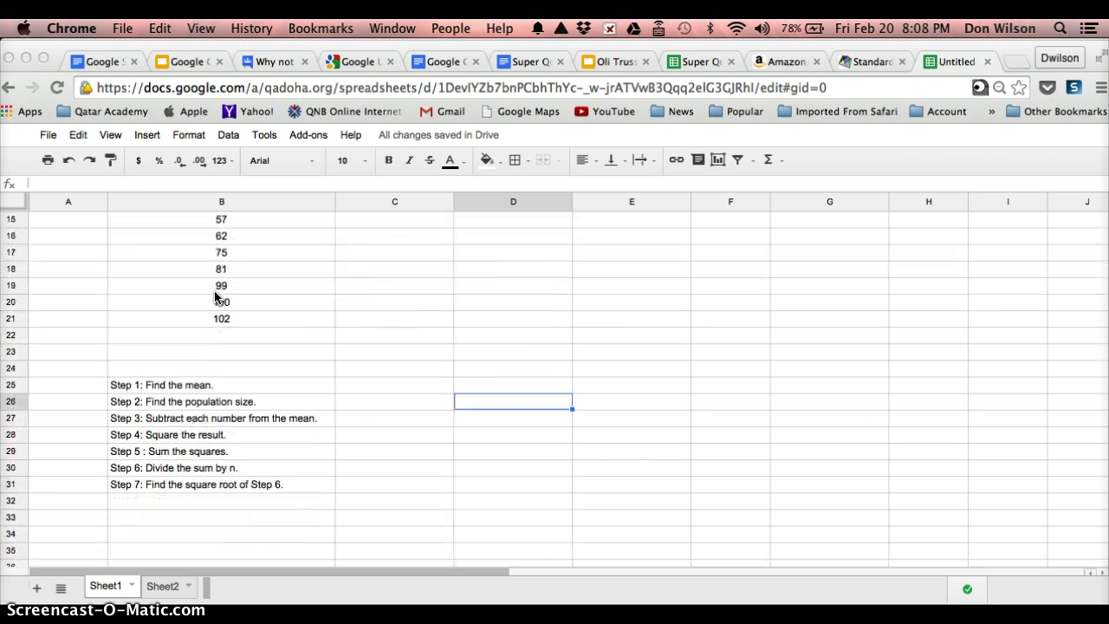
left_click(217, 390)
left_click(214, 389)
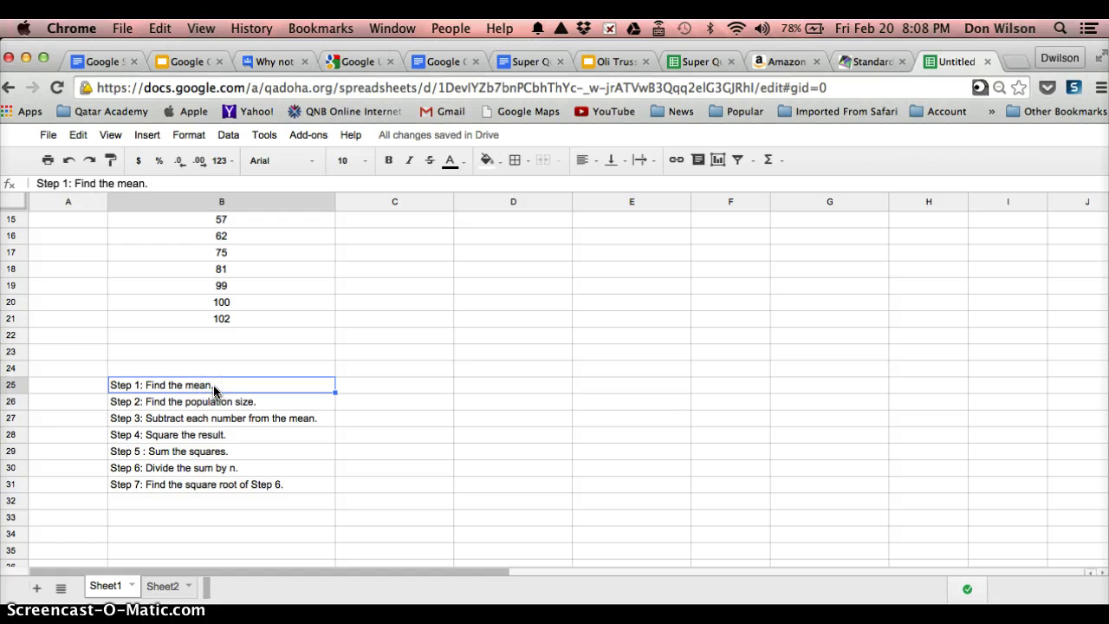
key("Down")
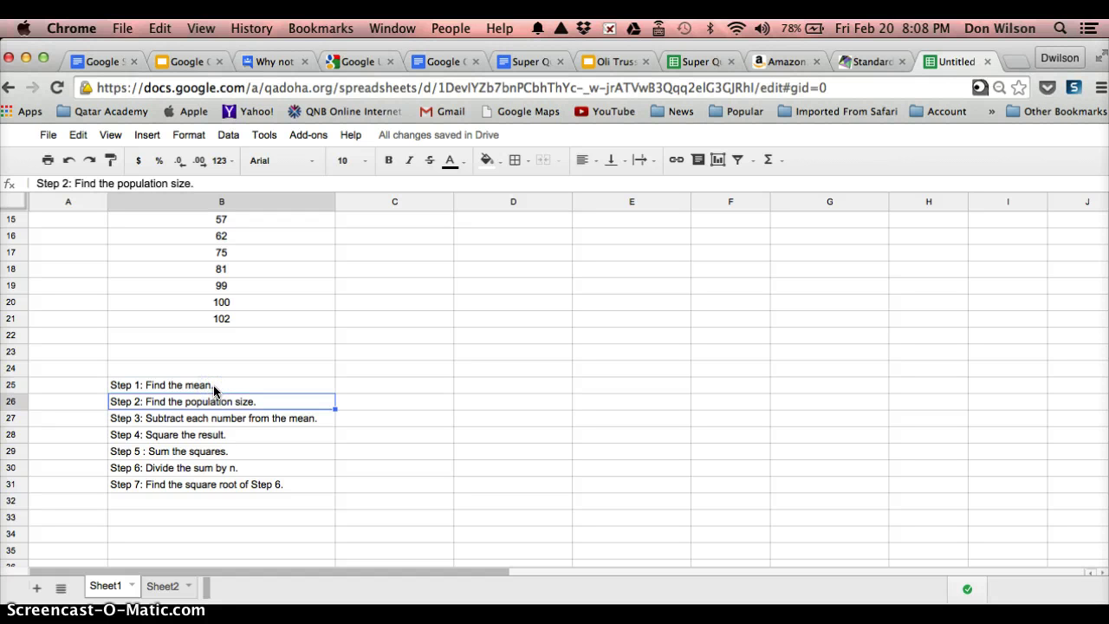
key("Down")
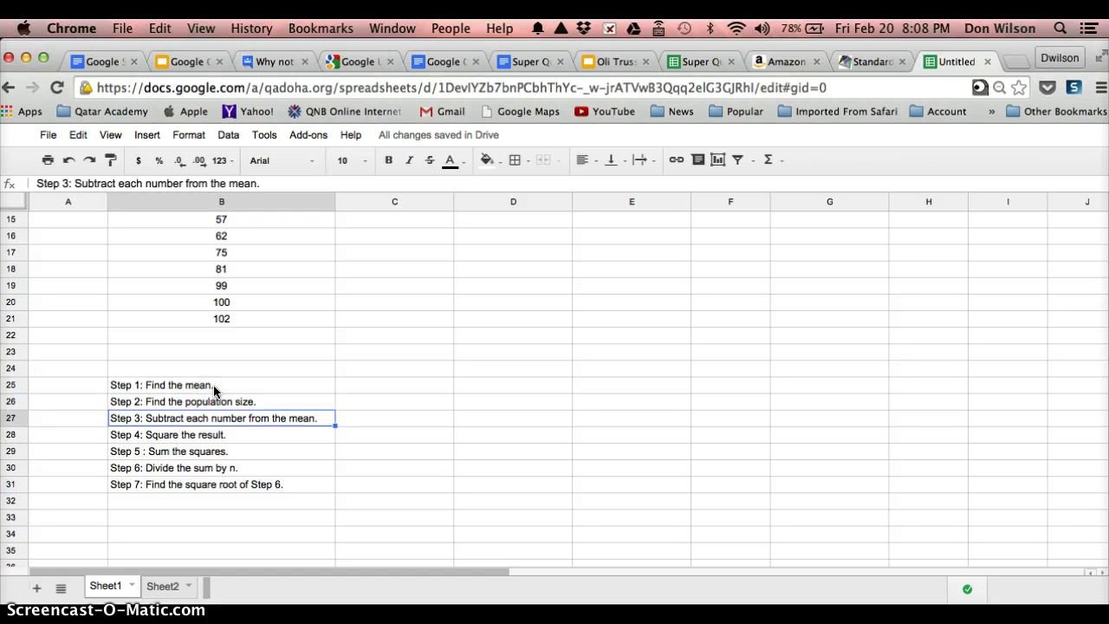
key("Down")
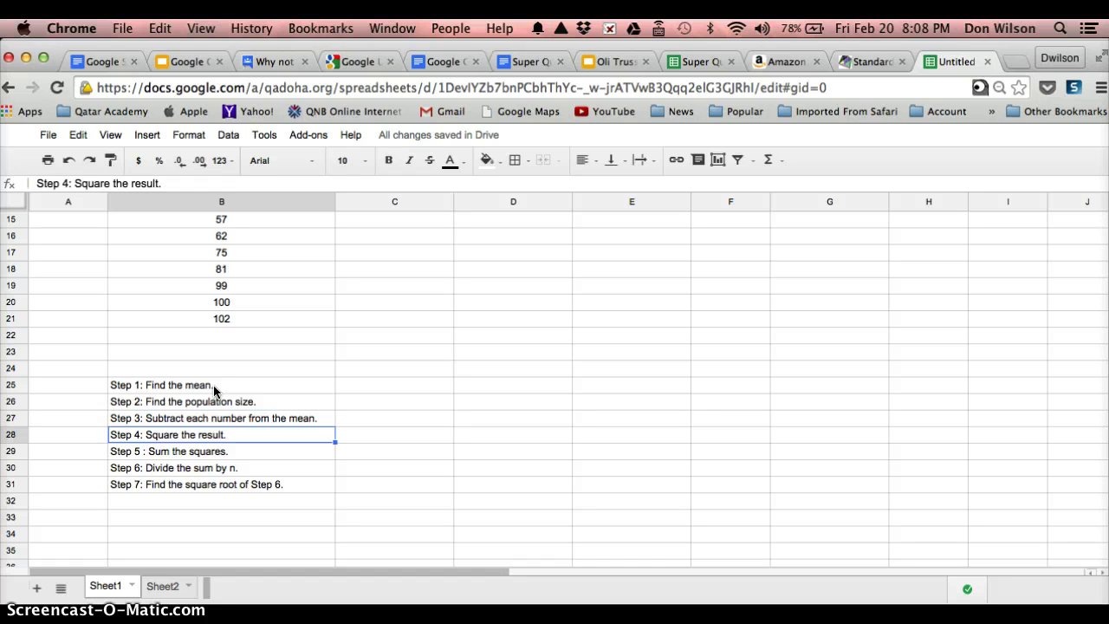
key("Down")
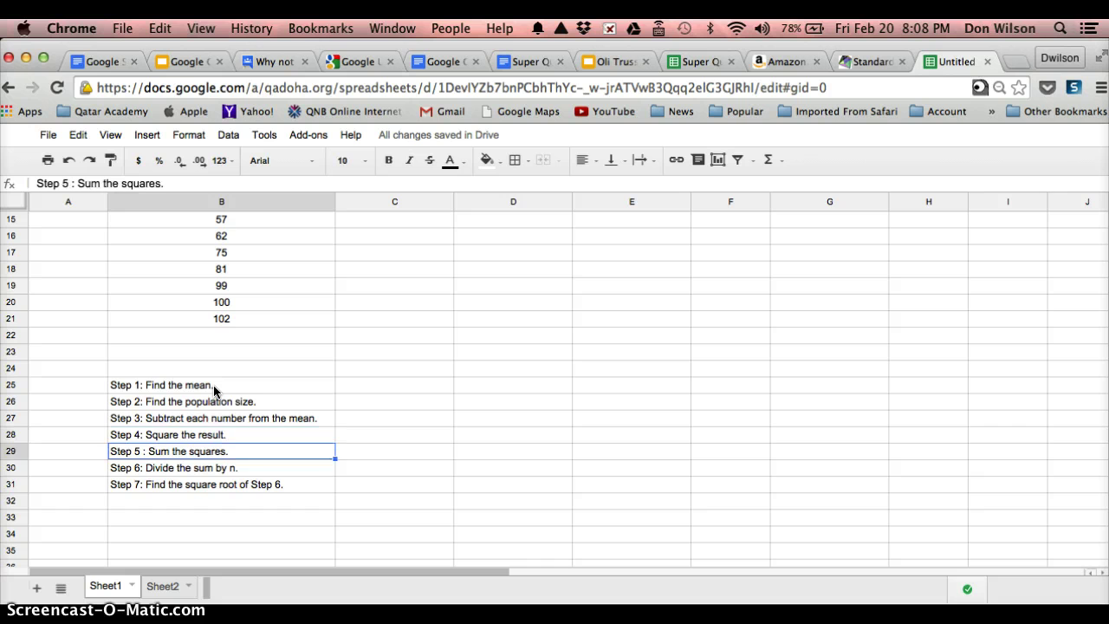
key("Down")
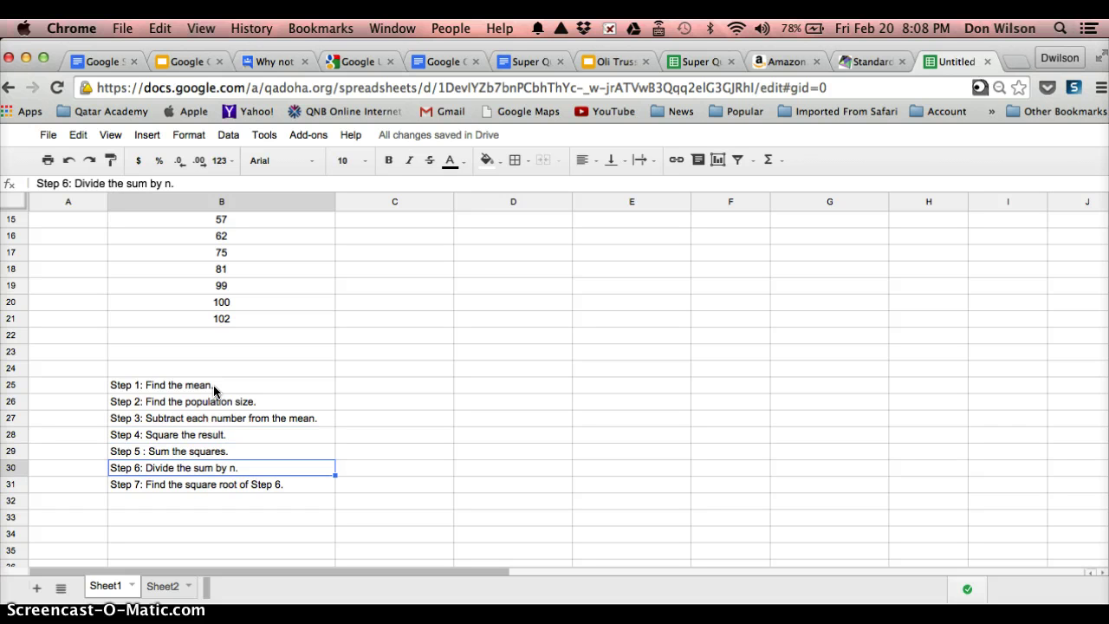
key("Down")
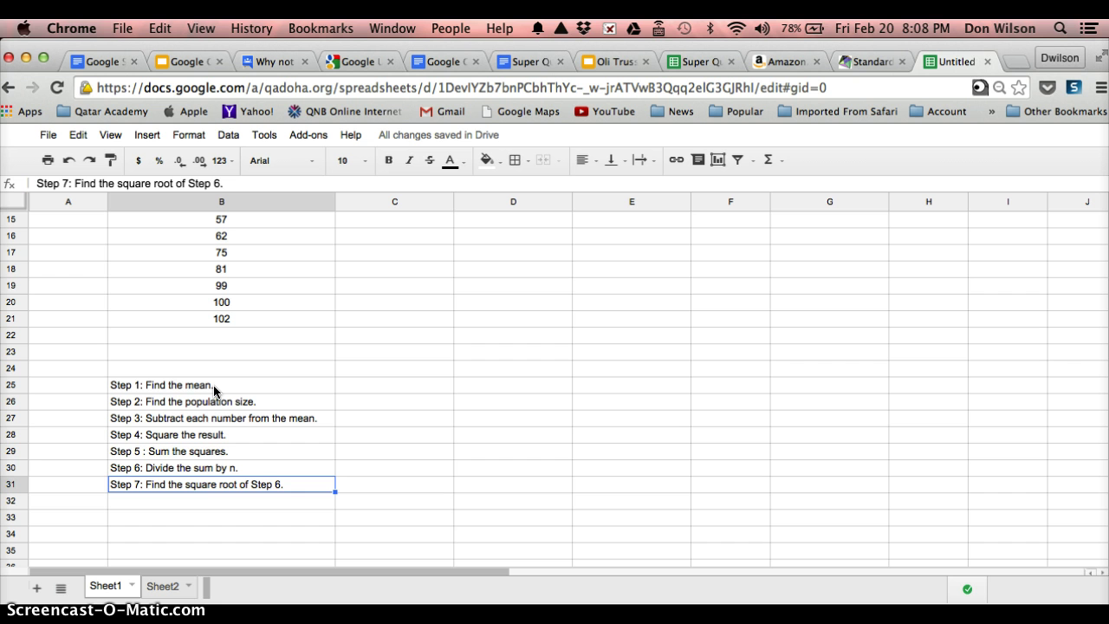
key("Up")
key("Up")
key("Up")
key("Up")
key("Up")
key("Up")
key("Up")
key("Up")
key("Up")
key("Up")
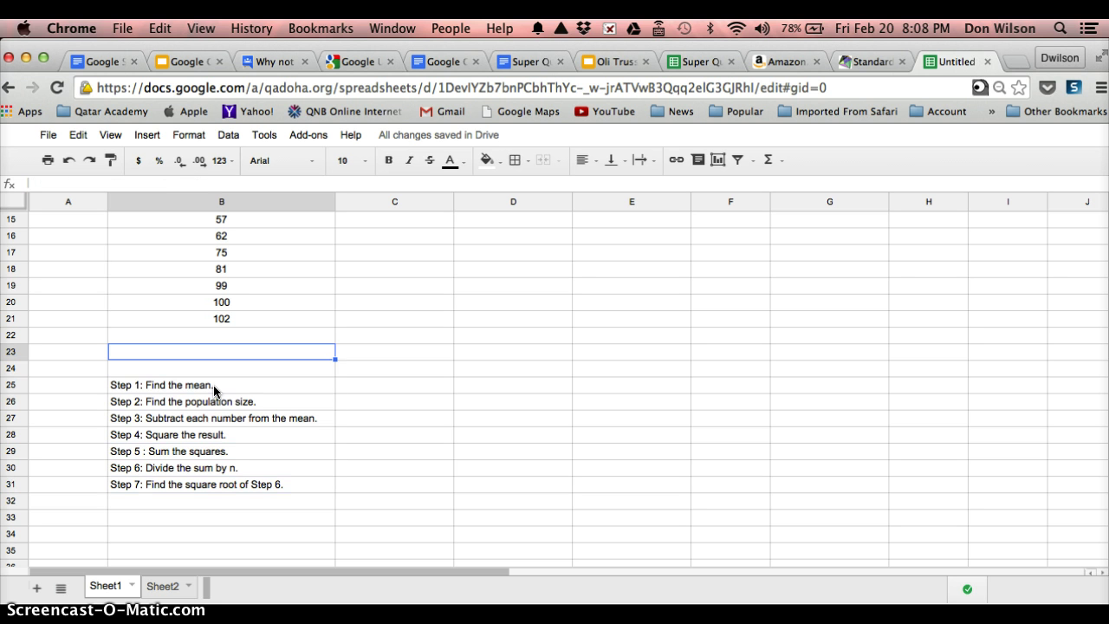
key("Up")
key("Up")
key("Up")
key("Up")
key("Up")
key("Up")
key("Up")
key("Up")
key("Up")
key("Up")
key("Up")
key("Up")
key("Up")
key("Up")
key("Up")
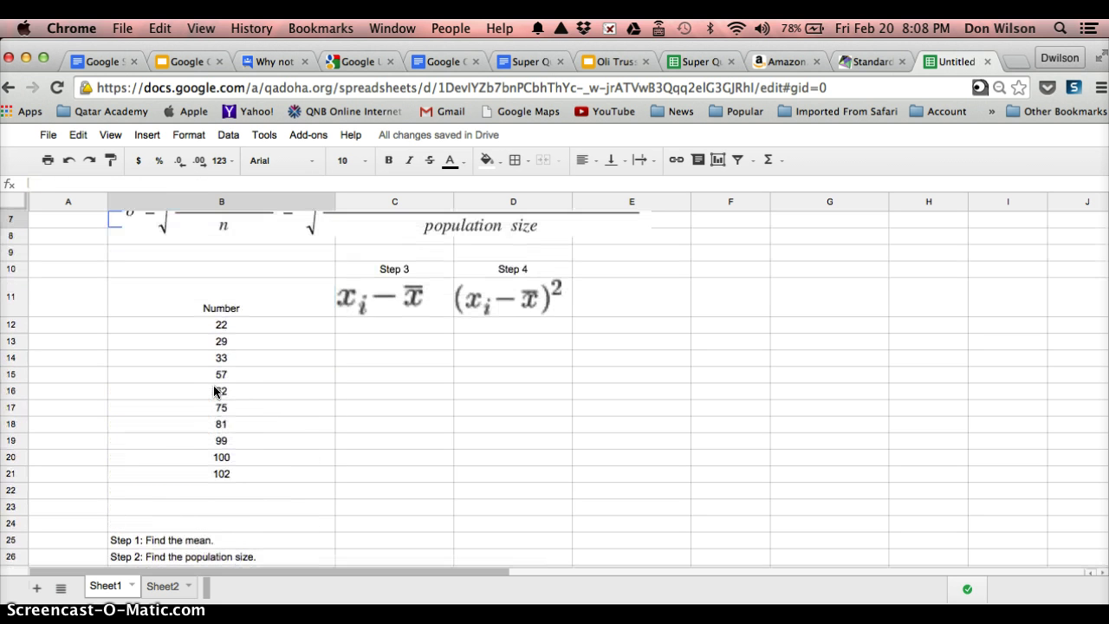
key("Up")
key("Up")
key("Up")
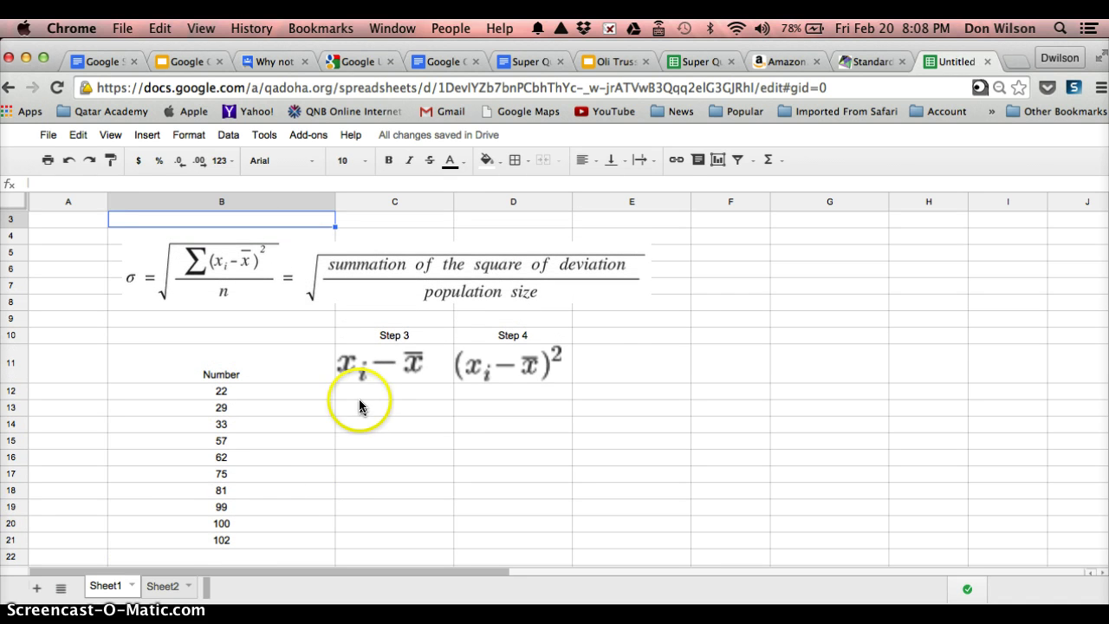
left_click(362, 381)
key("Down")
scroll(364, 380, "down", 1)
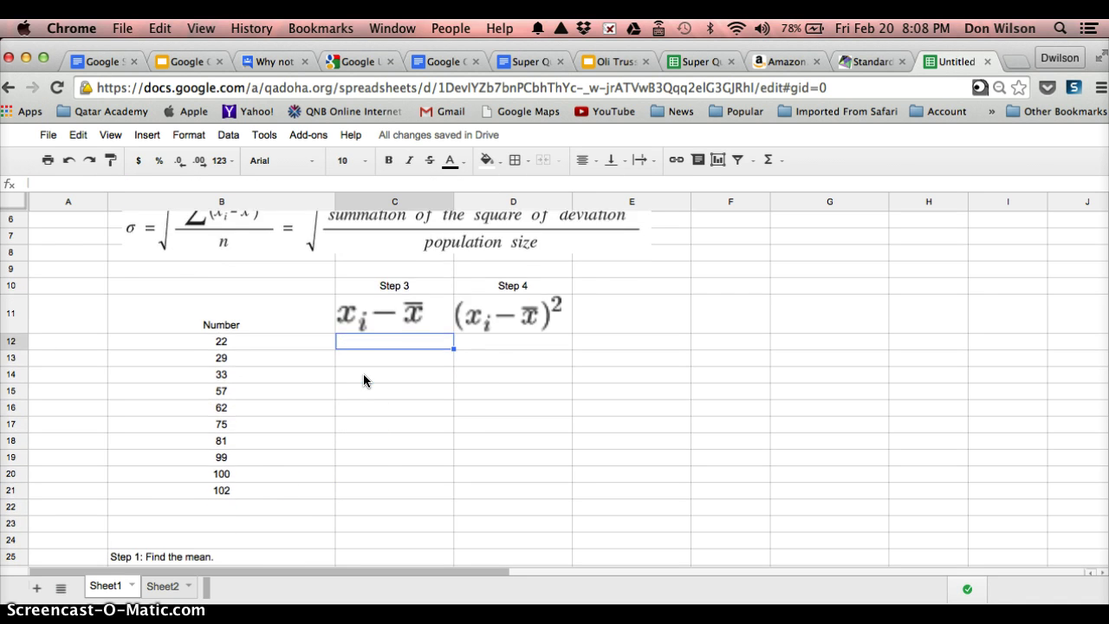
scroll(363, 373, "down", 1)
Enter =AVERAGE(B12:B21) in C25 beside Step 1, giving the mean 66
left_click(368, 494)
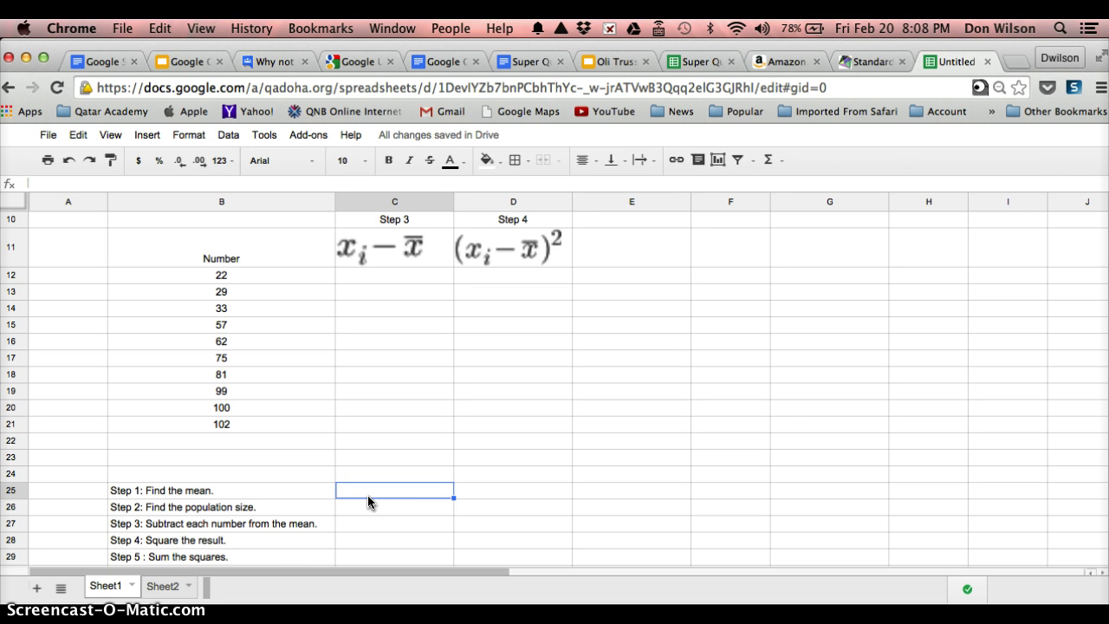
type("=")
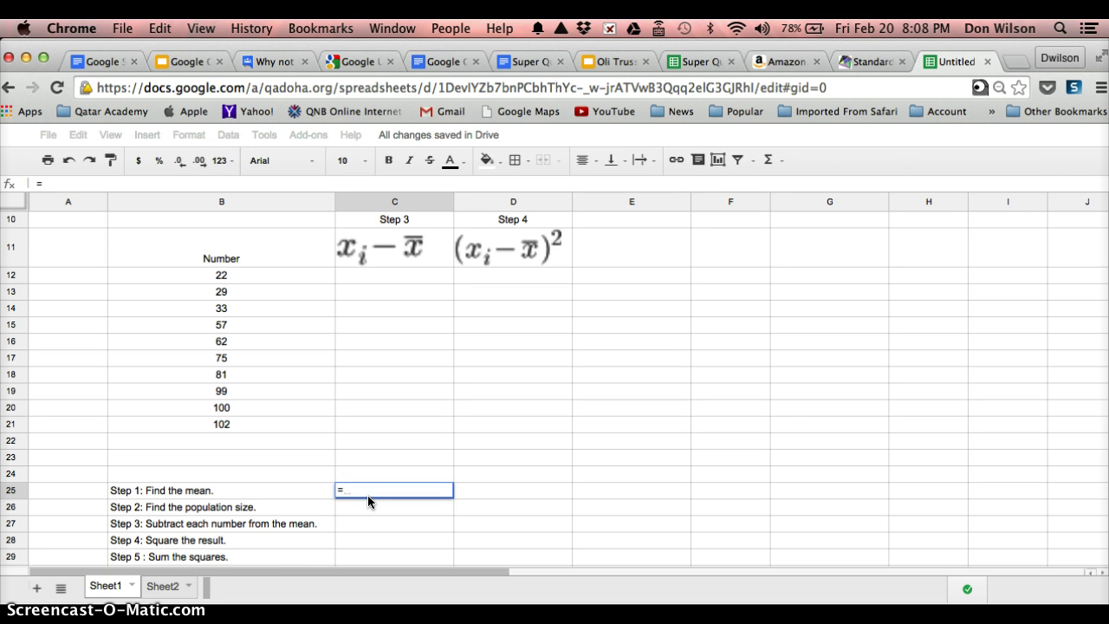
type("aver")
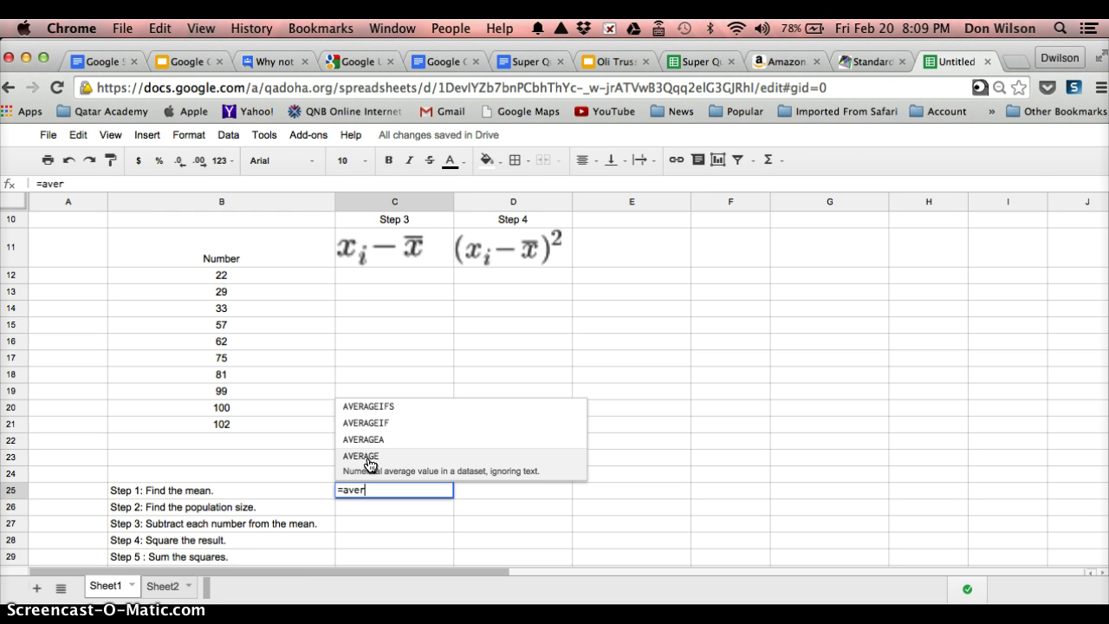
left_click(369, 465)
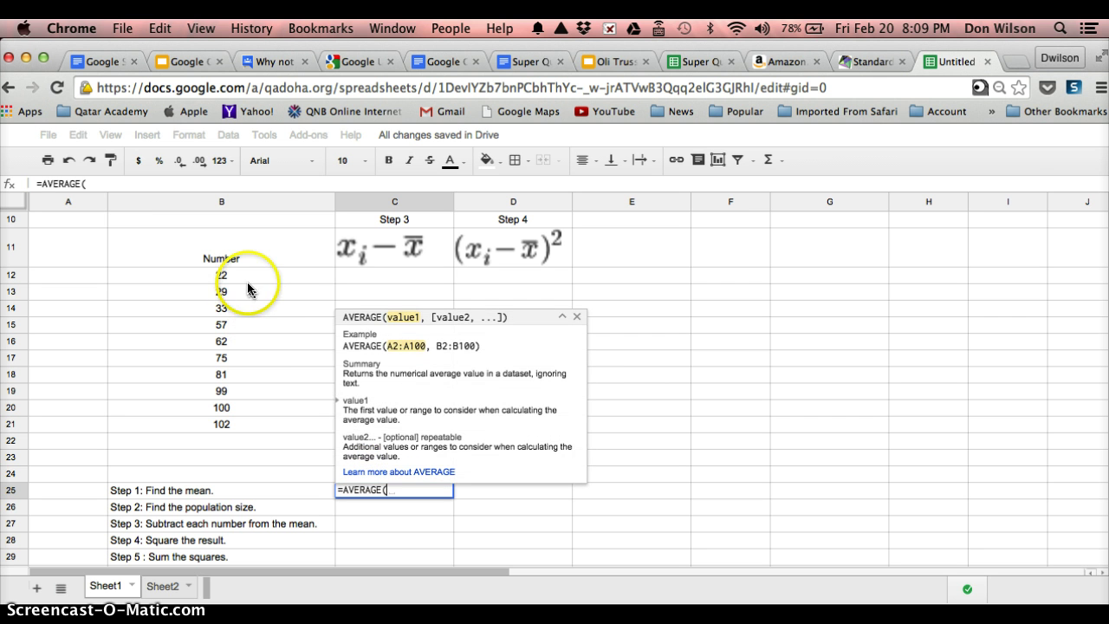
left_click_drag(249, 276, 266, 423)
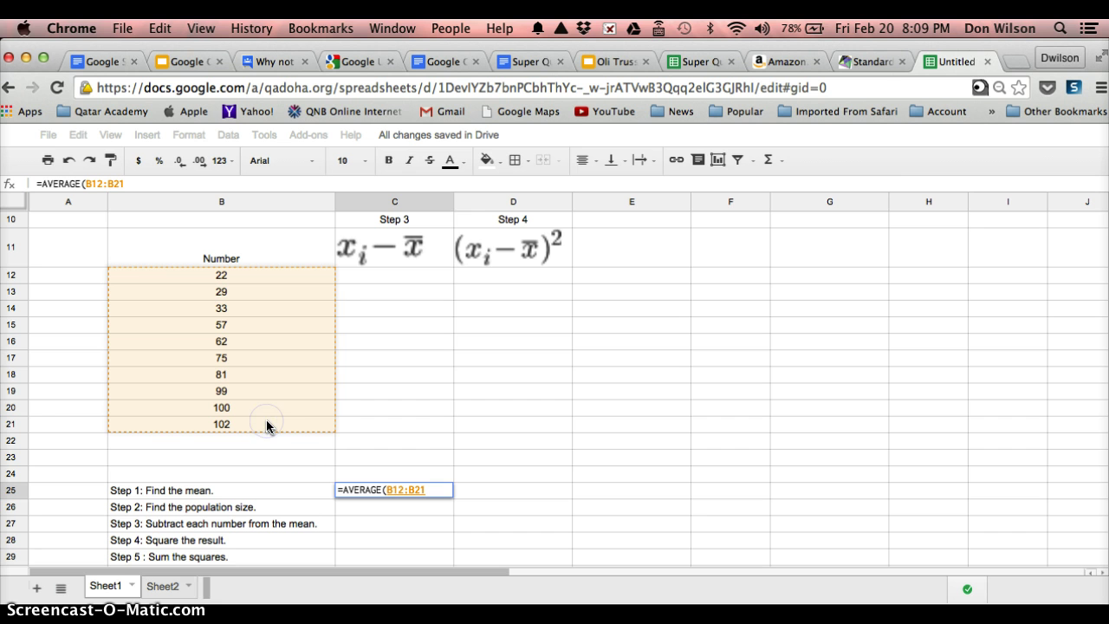
key("Return")
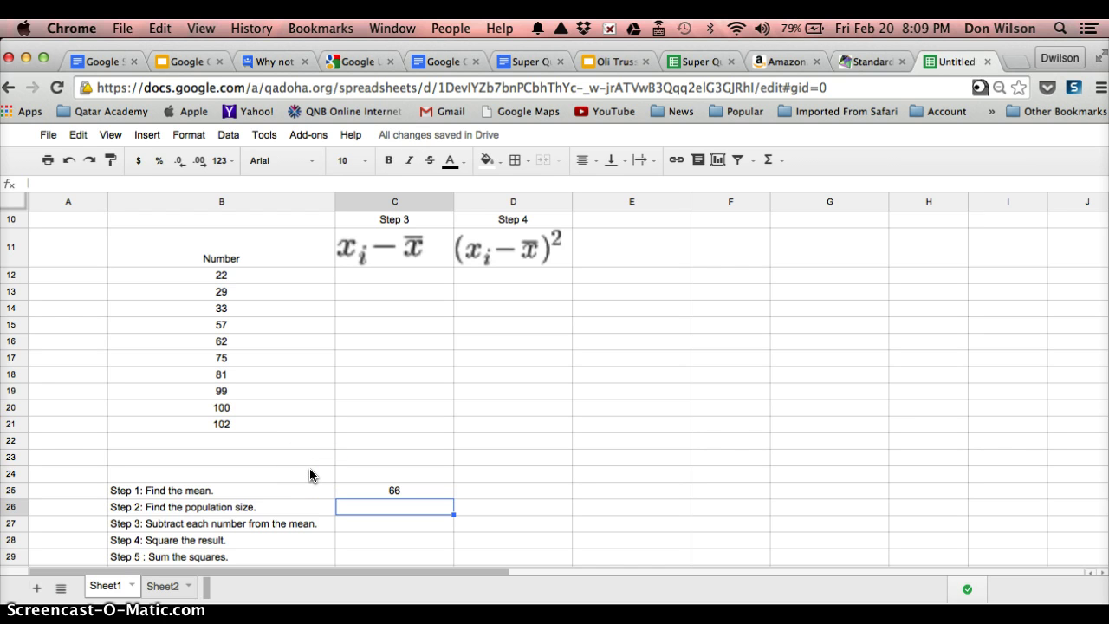
Enter =COUNT(B12:B21) in C26 beside Step 2, giving the population size 10
type("=")
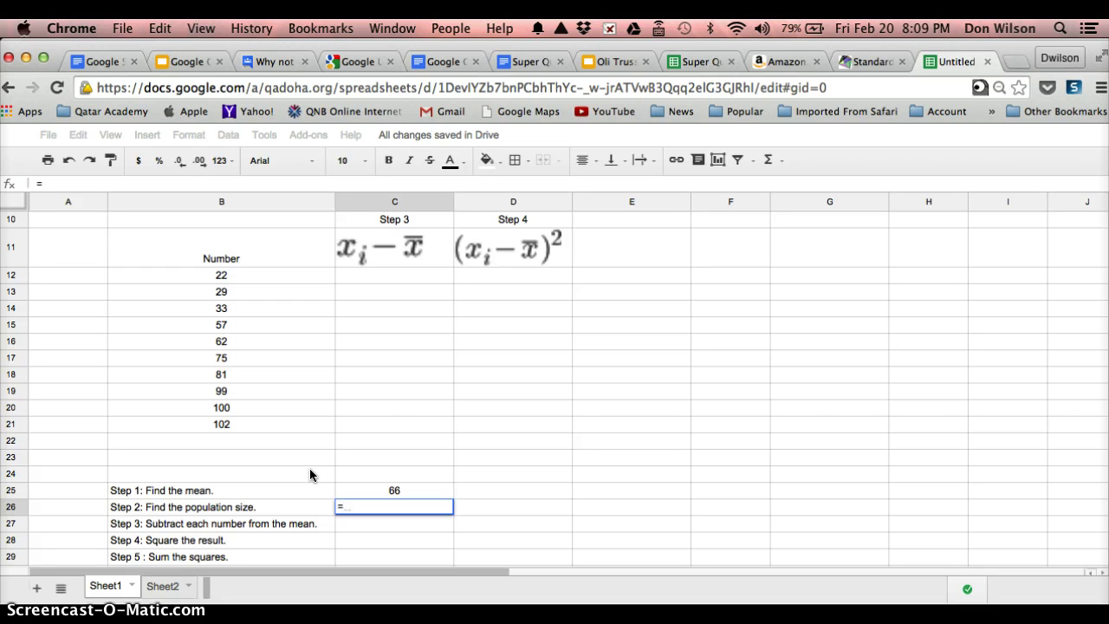
type("coun")
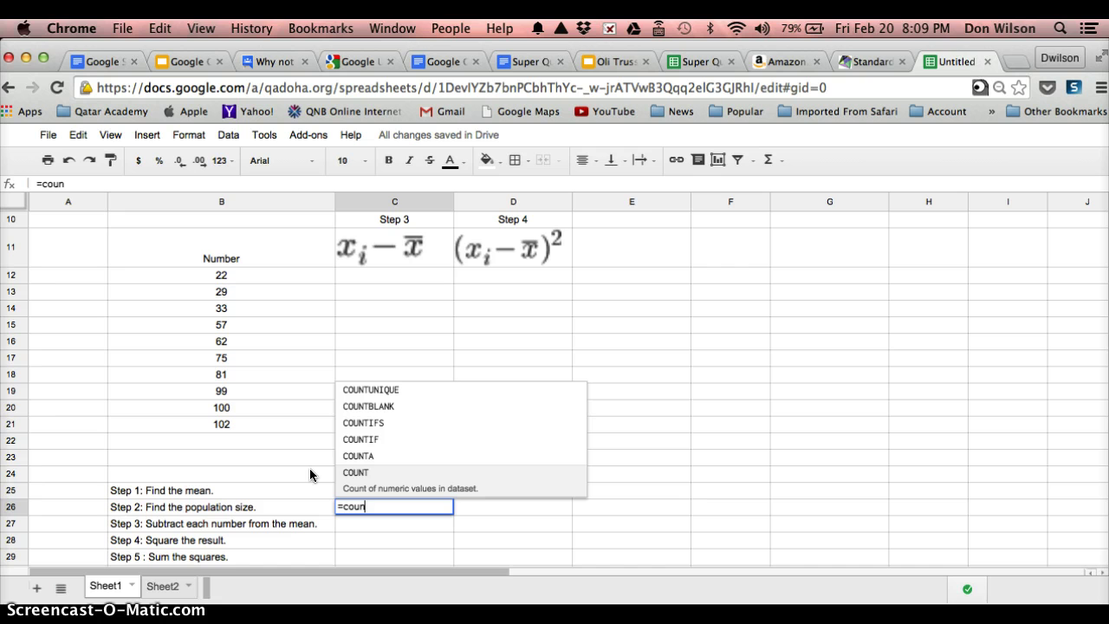
left_click(355, 472)
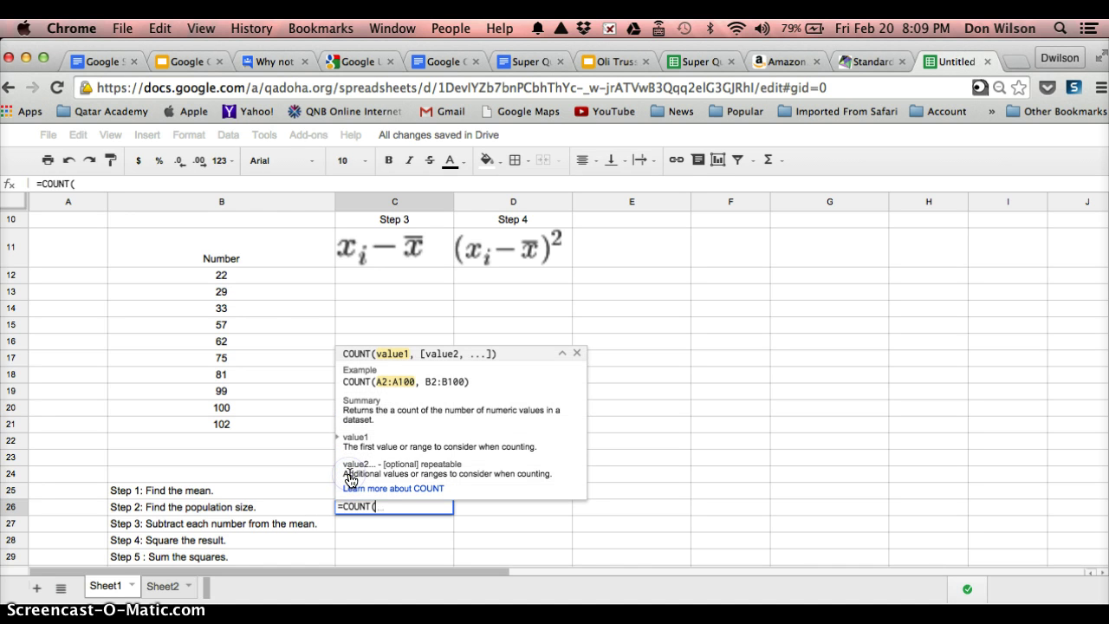
left_click(221, 275)
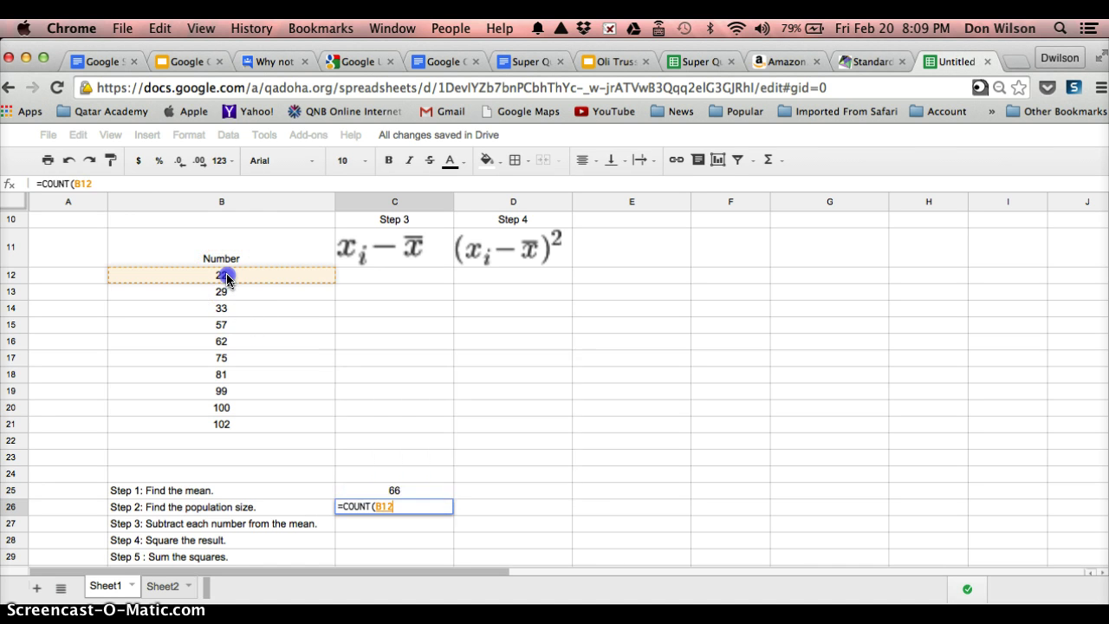
left_click_drag(233, 368, 236, 426)
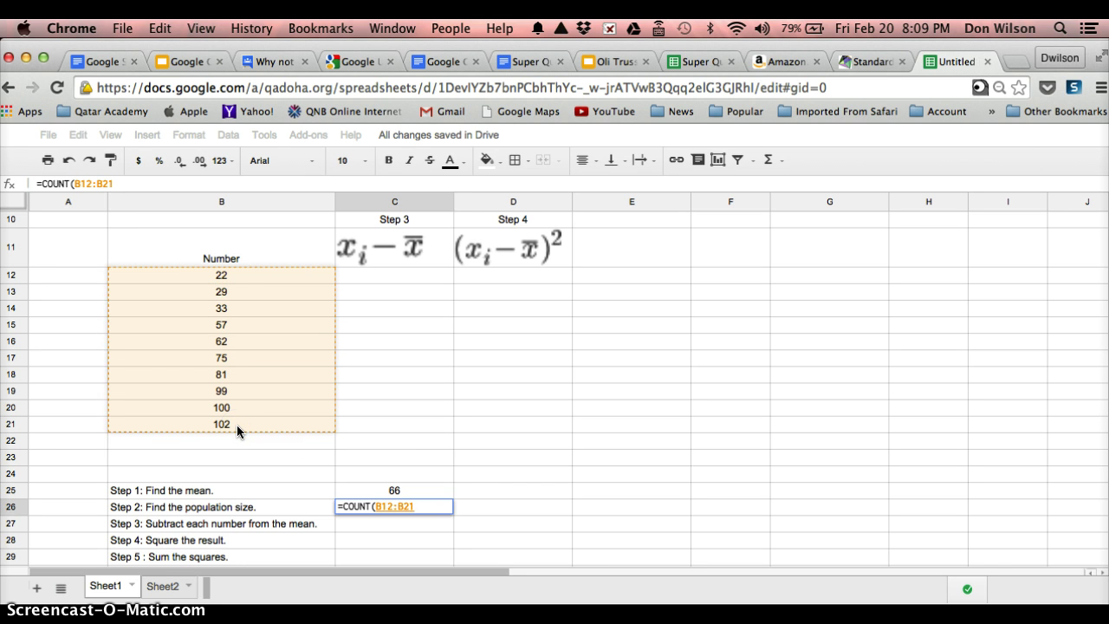
key("Return")
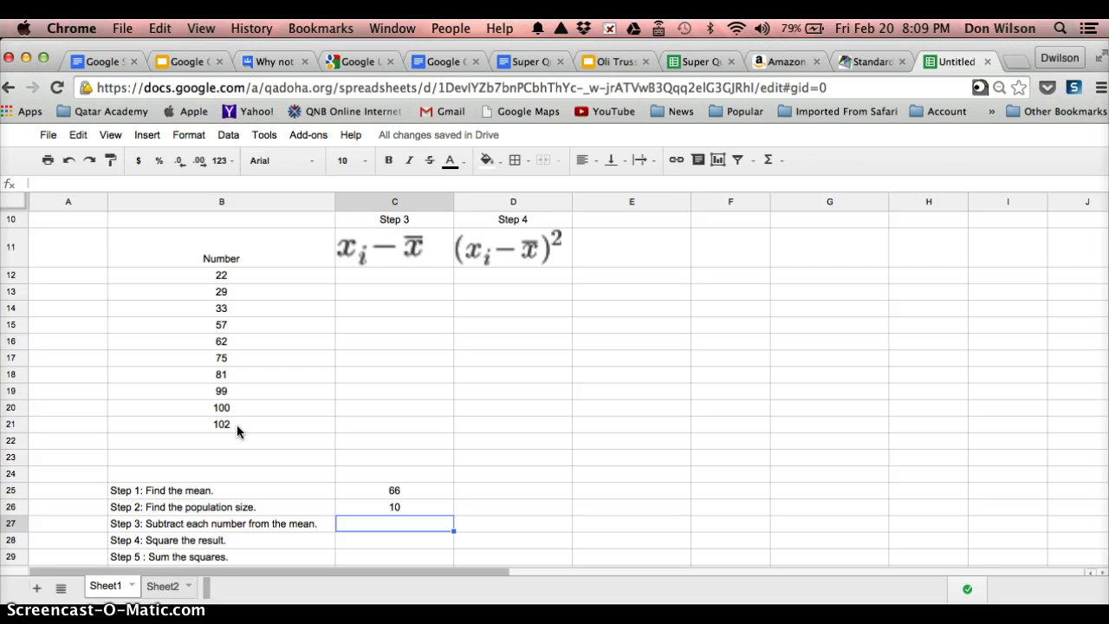
Enter =B12-C25 in C12 for the first deviation, -44
left_click(342, 273)
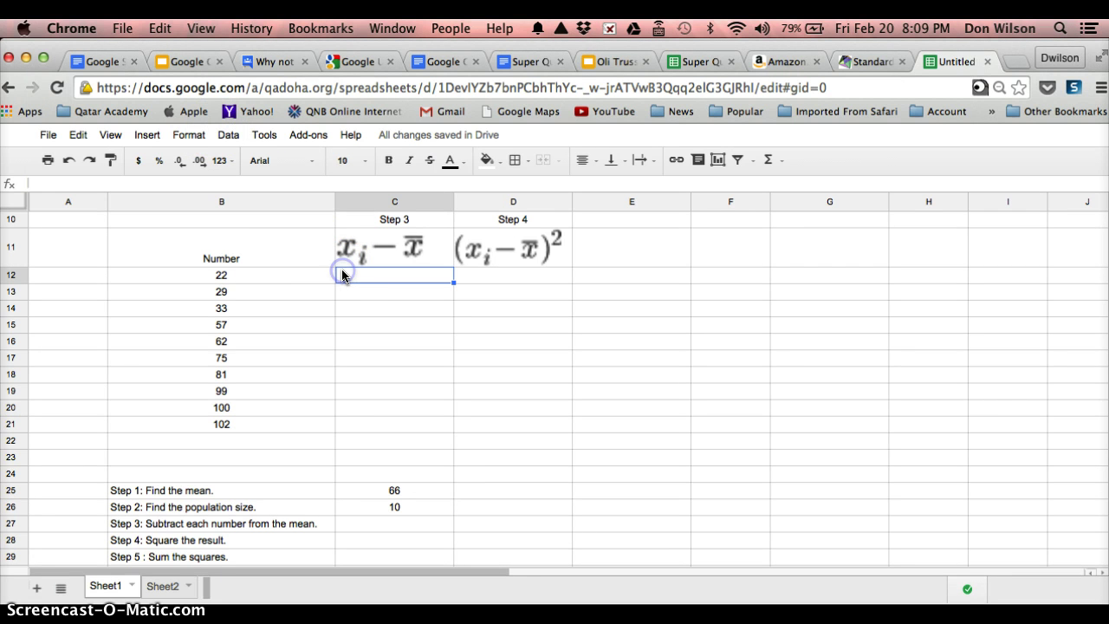
type("=")
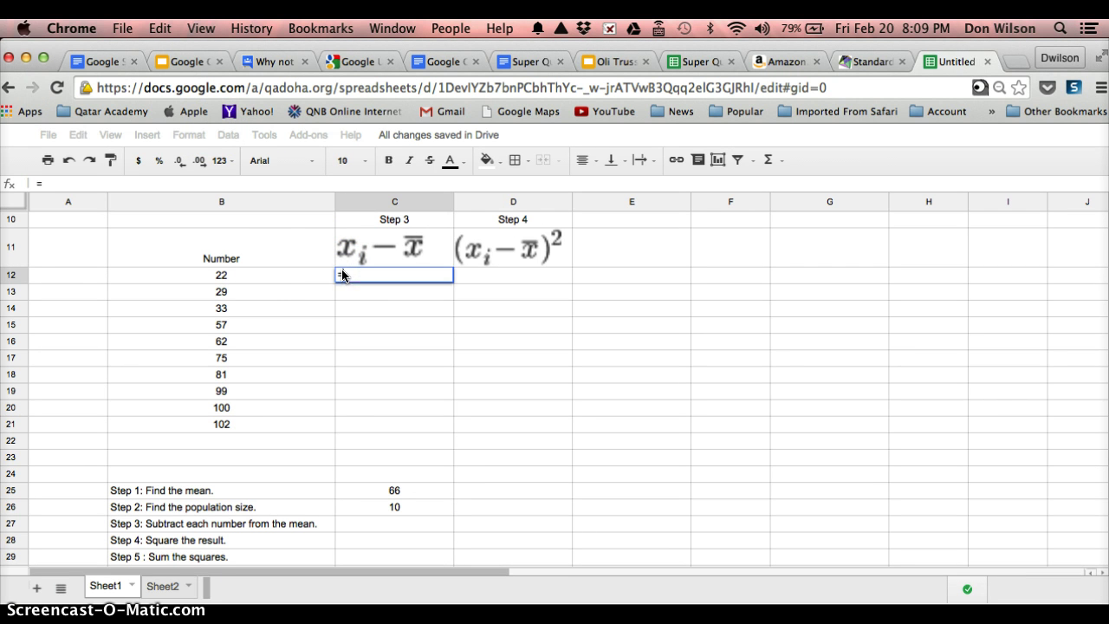
left_click(260, 274)
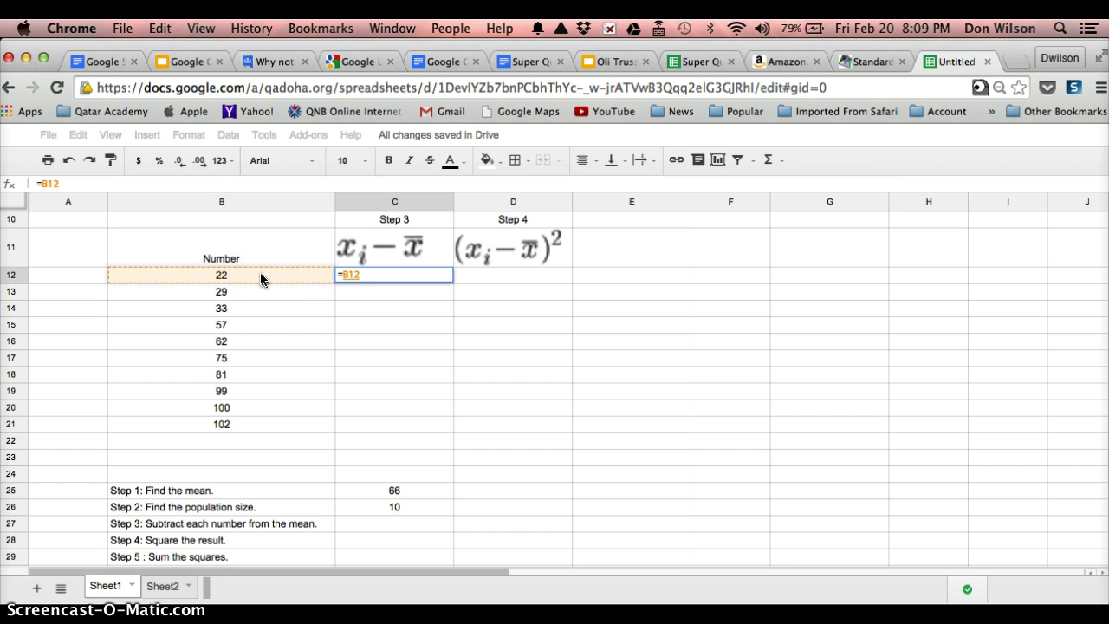
type("-")
left_click(390, 489)
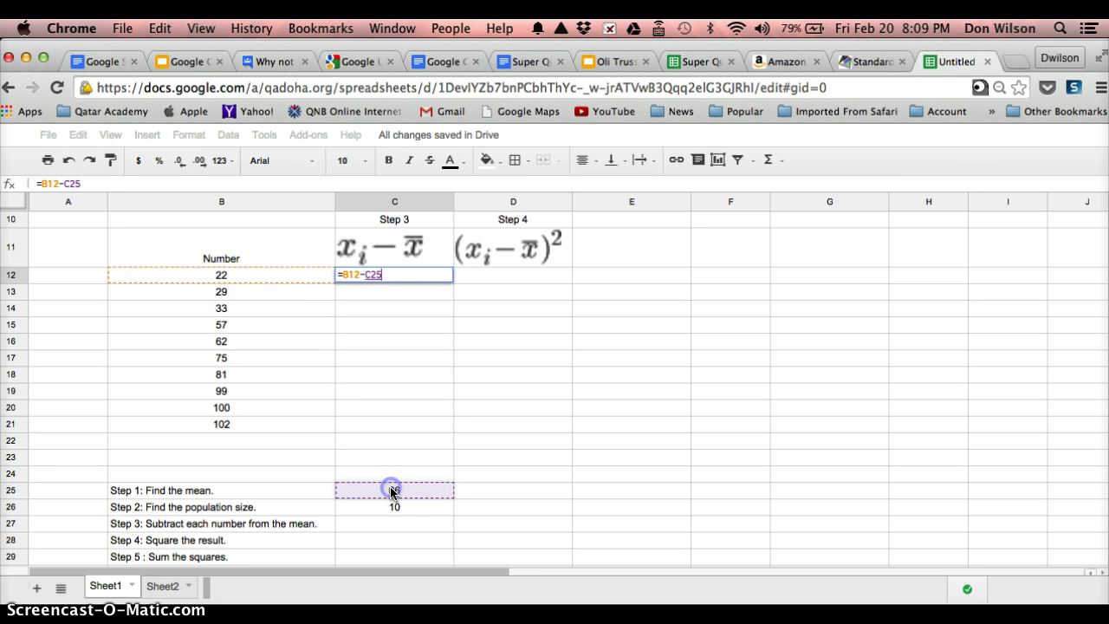
key("Return")
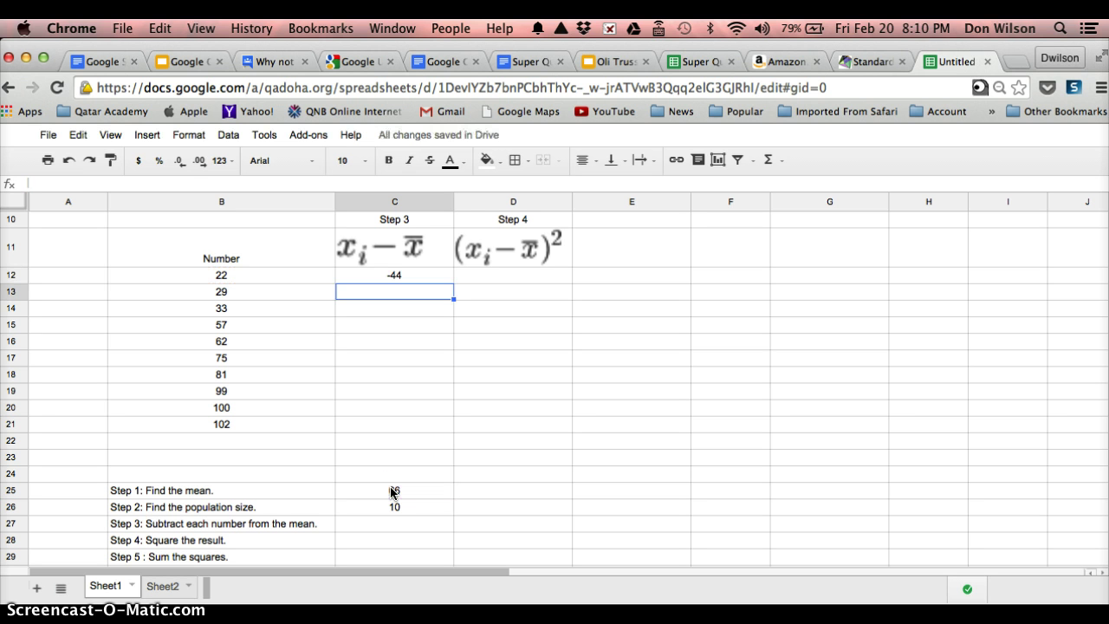
key("Up")
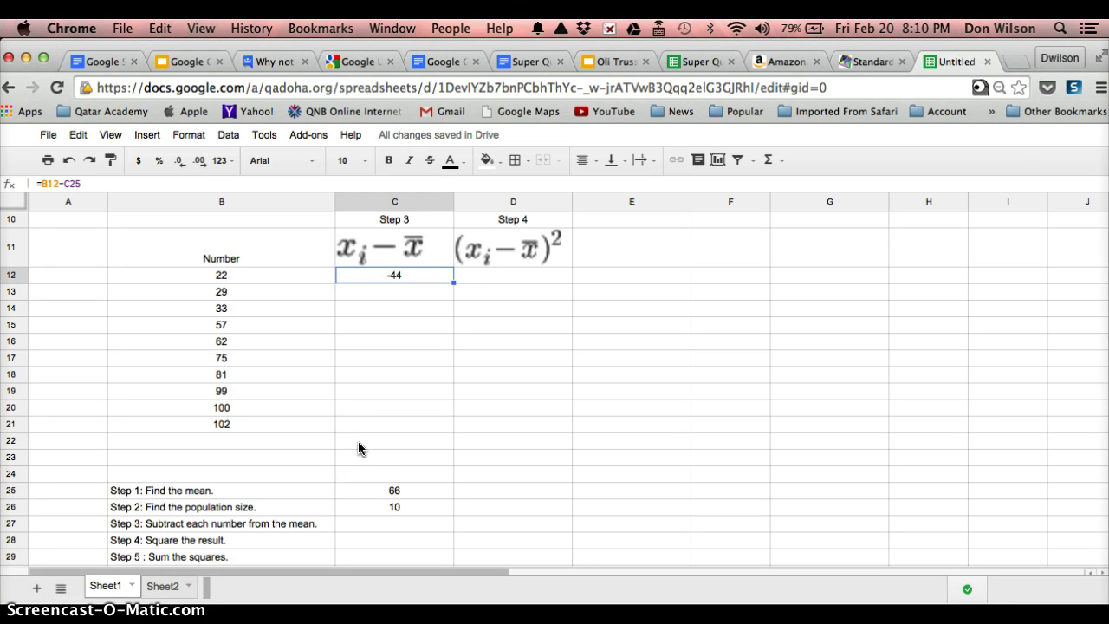
Fill C12's formula down to C16 and inspect the shifted mean reference (=B13-C26)
left_click_drag(453, 282, 453, 335)
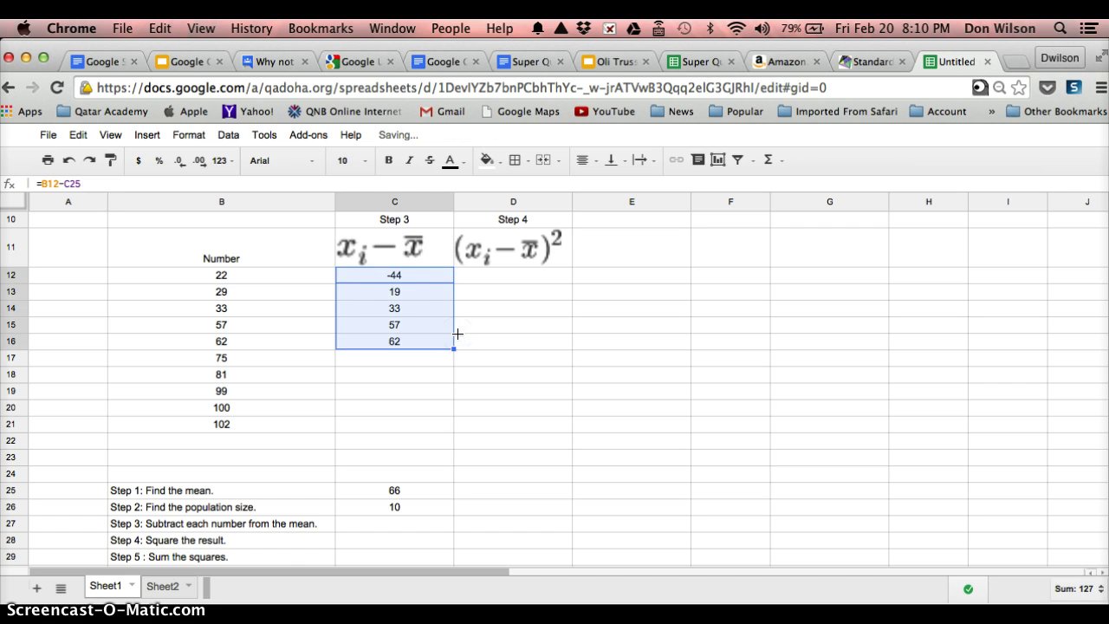
left_click(394, 293)
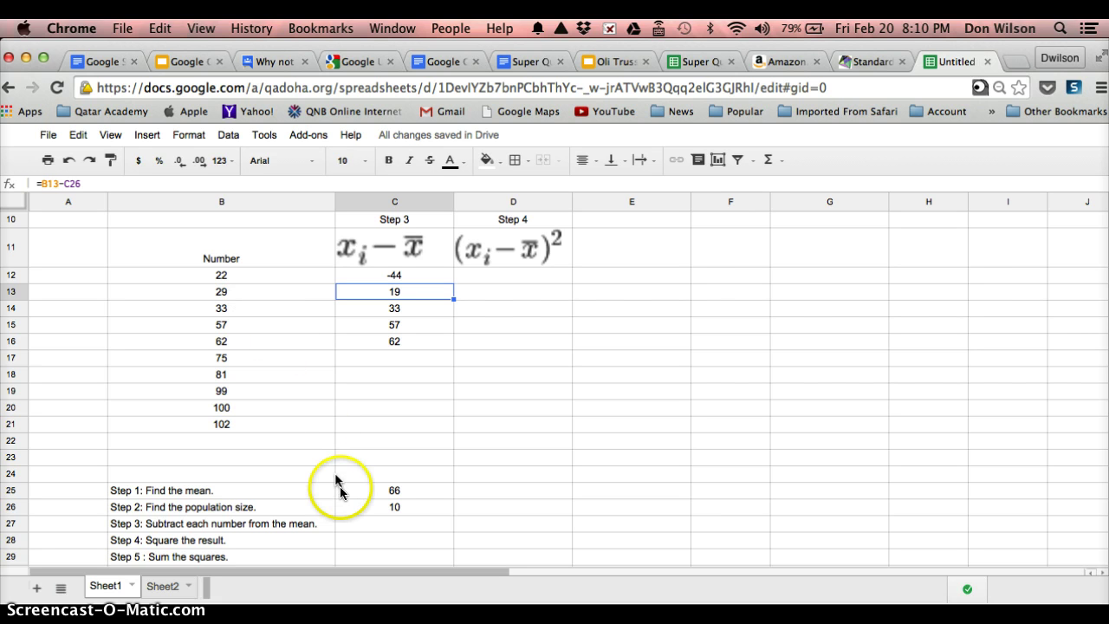
left_click(380, 521)
key("Up")
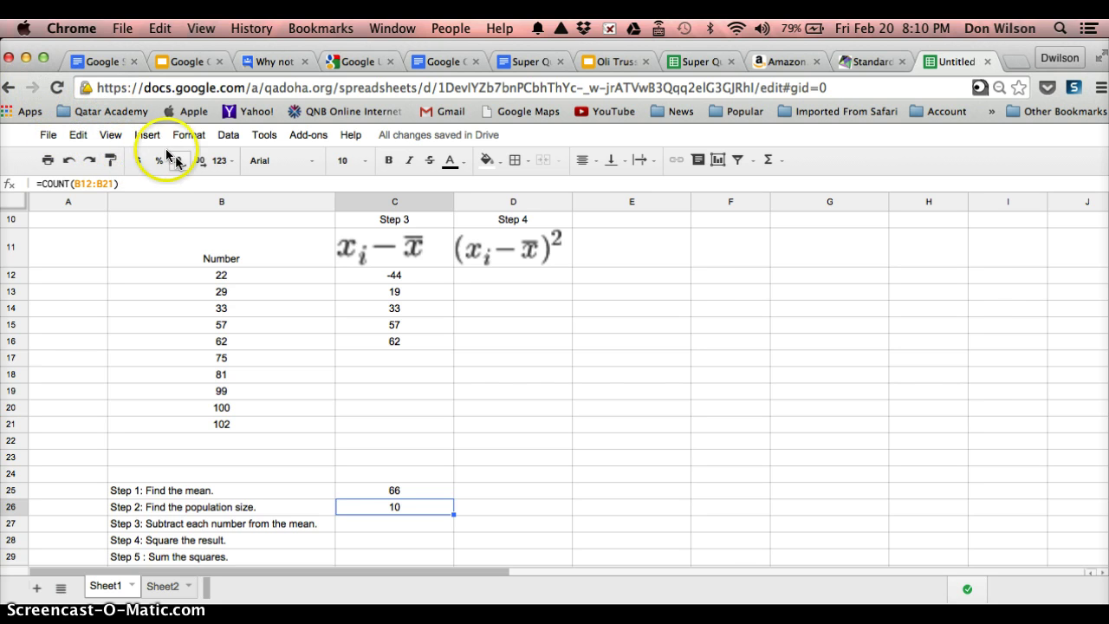
Undo the wrong fill and lock the mean in C12 as =B12-$C$25
left_click(66, 160)
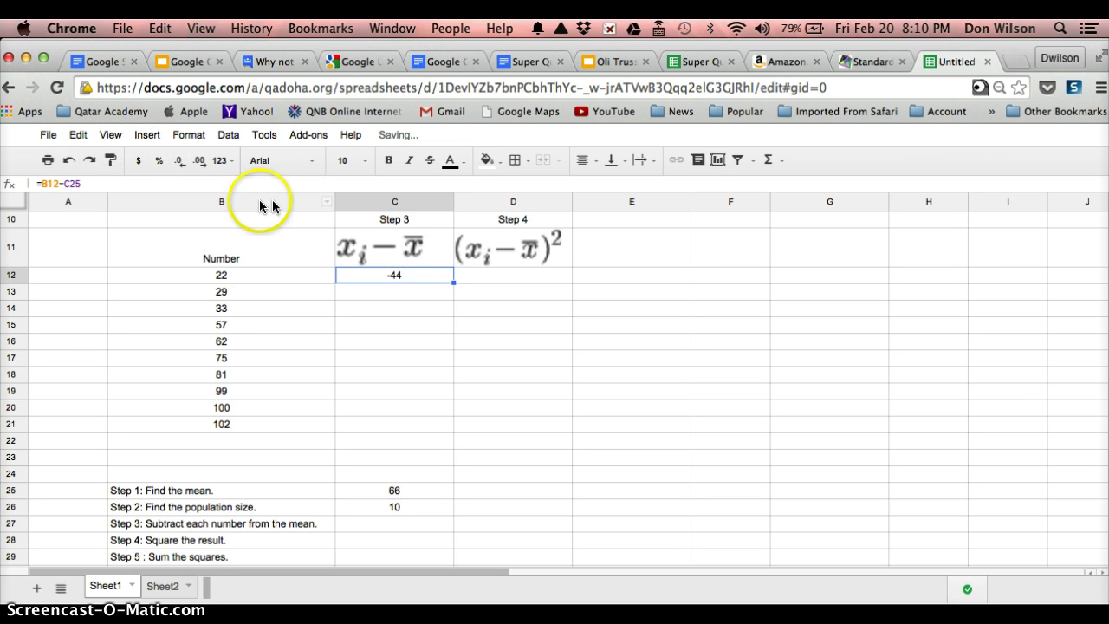
left_click(64, 184)
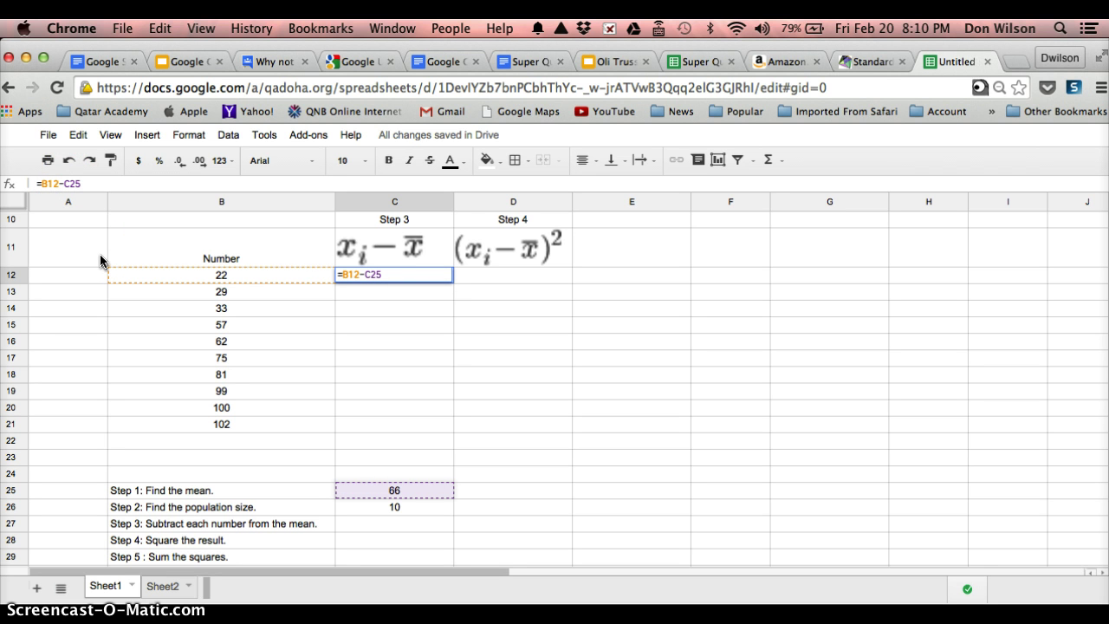
type("$")
type("$")
key("Return")
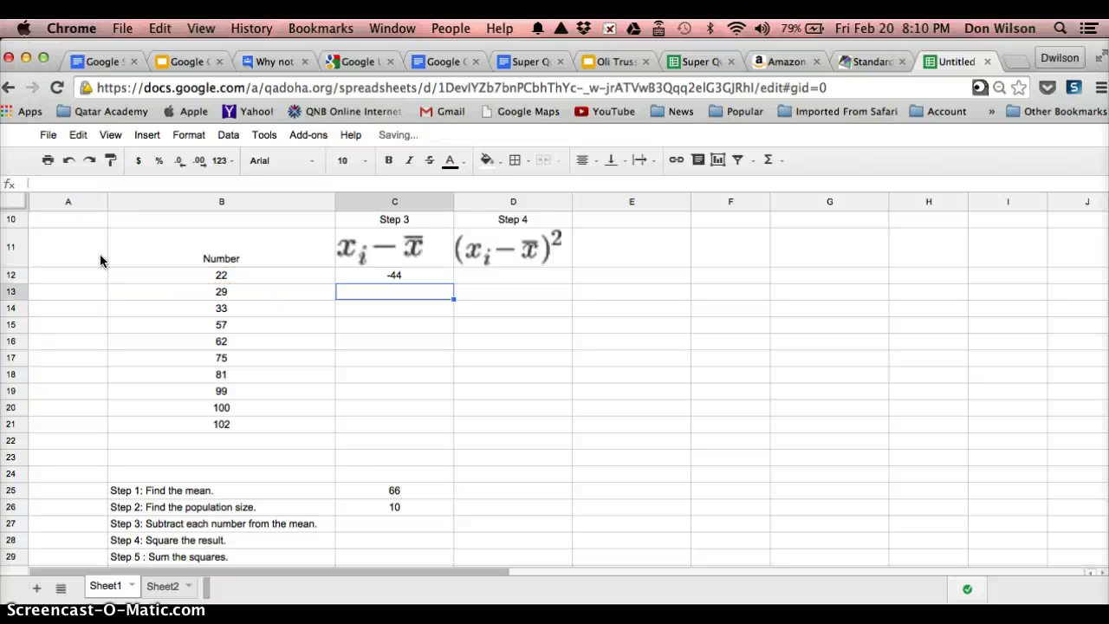
key("Up")
Fill the corrected formula down to C21, giving deviations -44 to 36, and check C13
left_click_drag(453, 282, 453, 423)
left_click(398, 299)
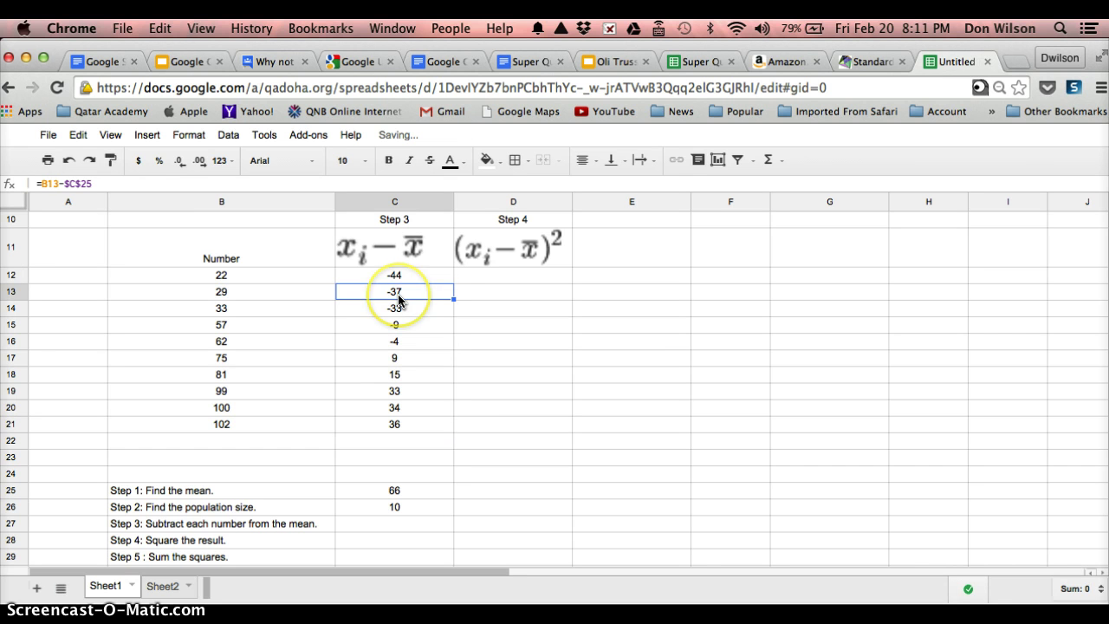
key("Down")
key("Down")
key("Up")
key("Up")
left_click(390, 295)
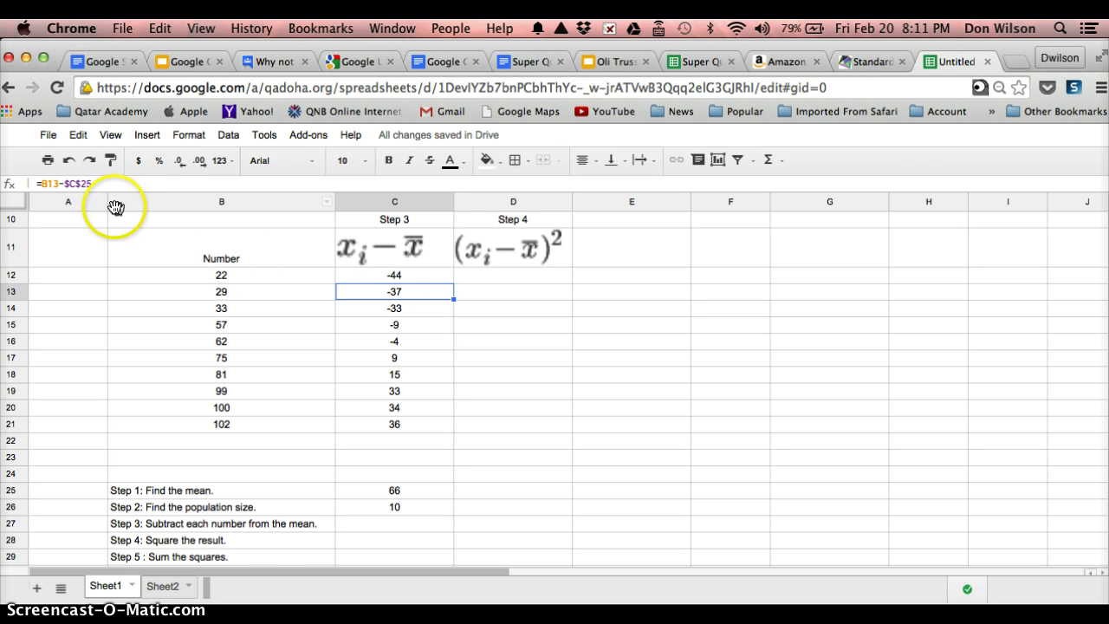
left_click(84, 182)
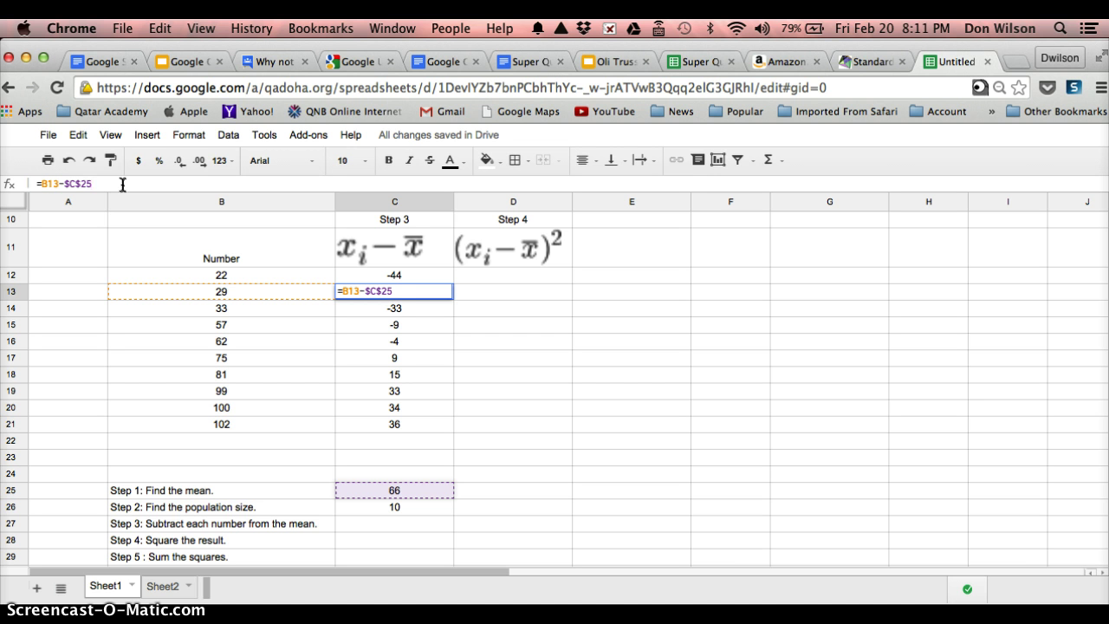
Enter =C12^2 in D12 to square the first deviation, giving 1936
key("Return")
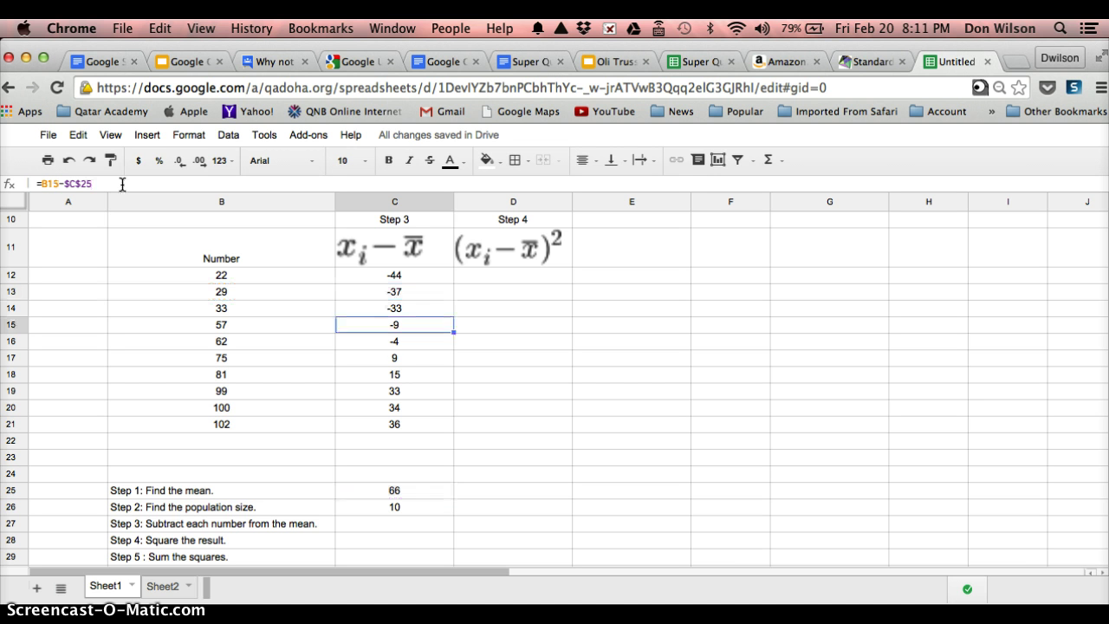
key("Down")
key("Down")
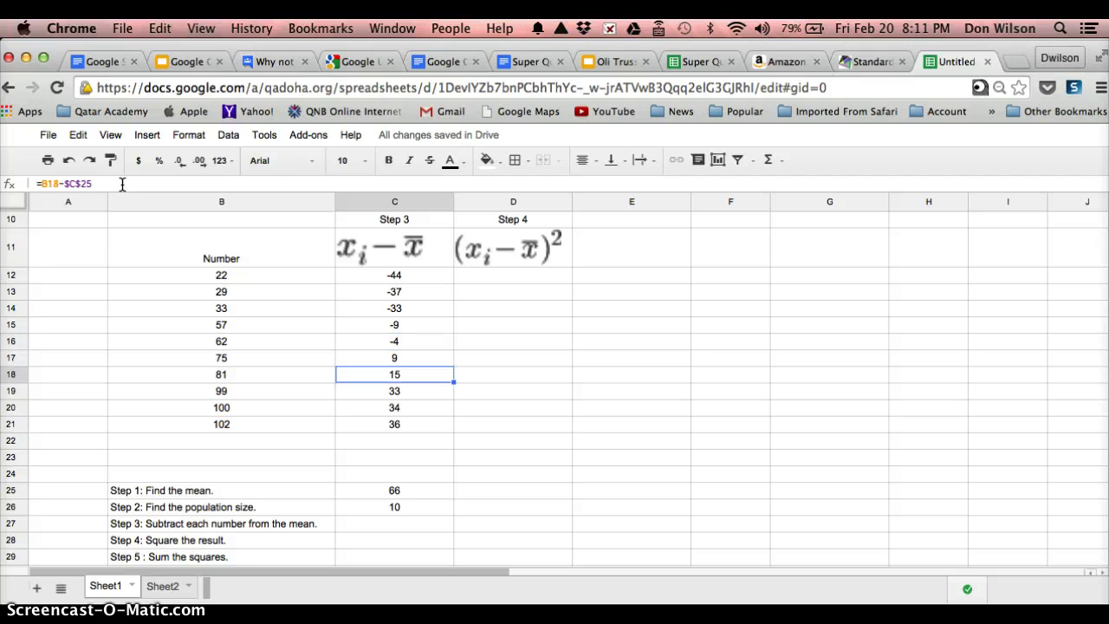
left_click(479, 276)
type("=")
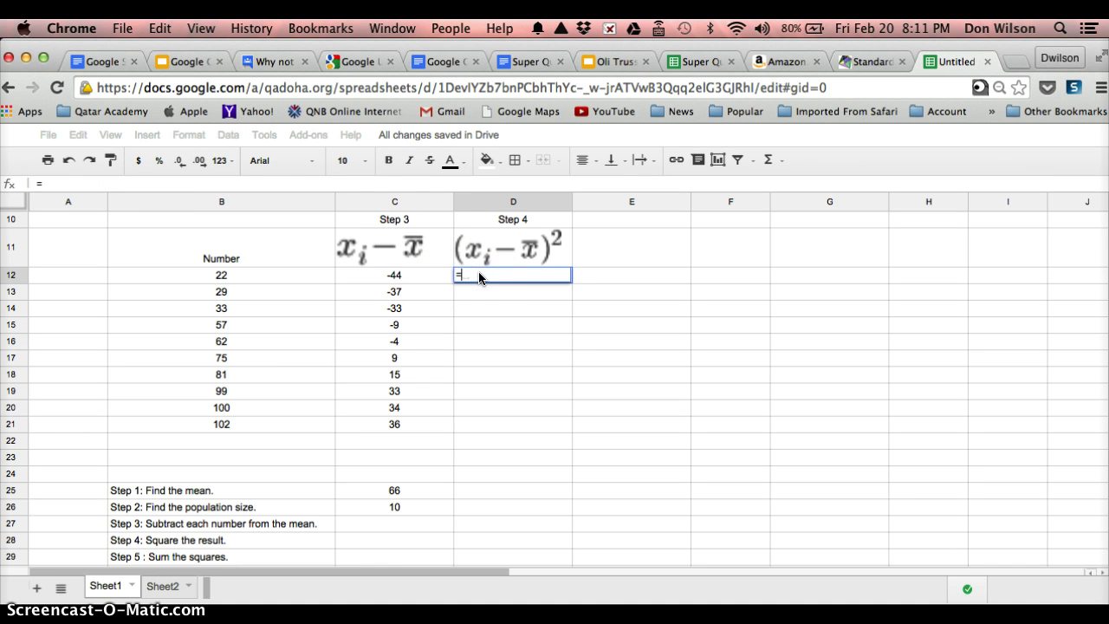
left_click(423, 277)
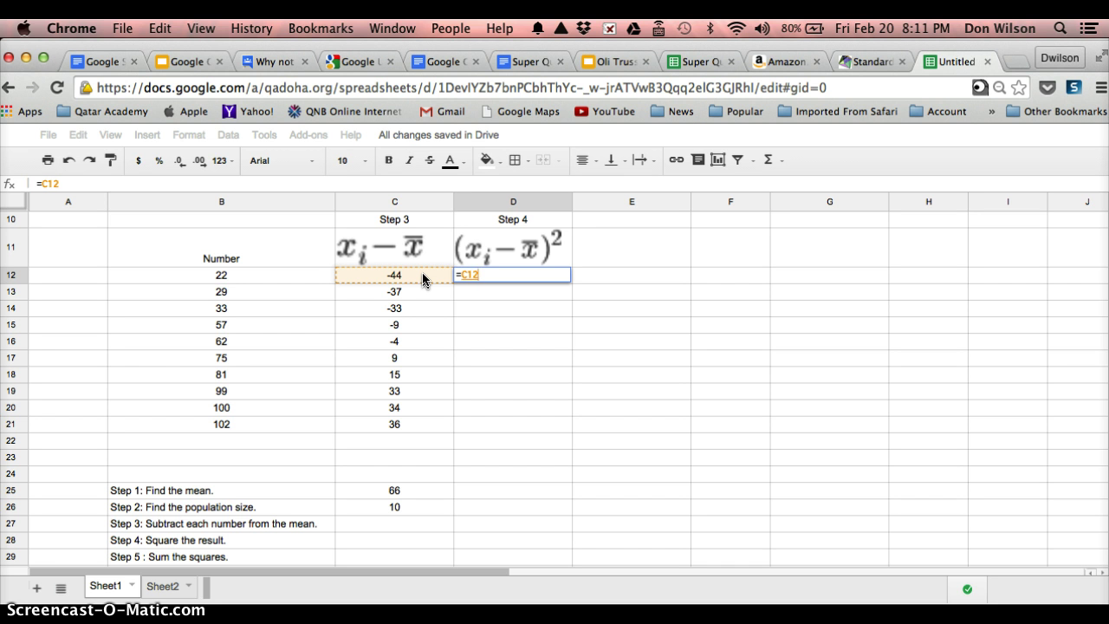
type("^2")
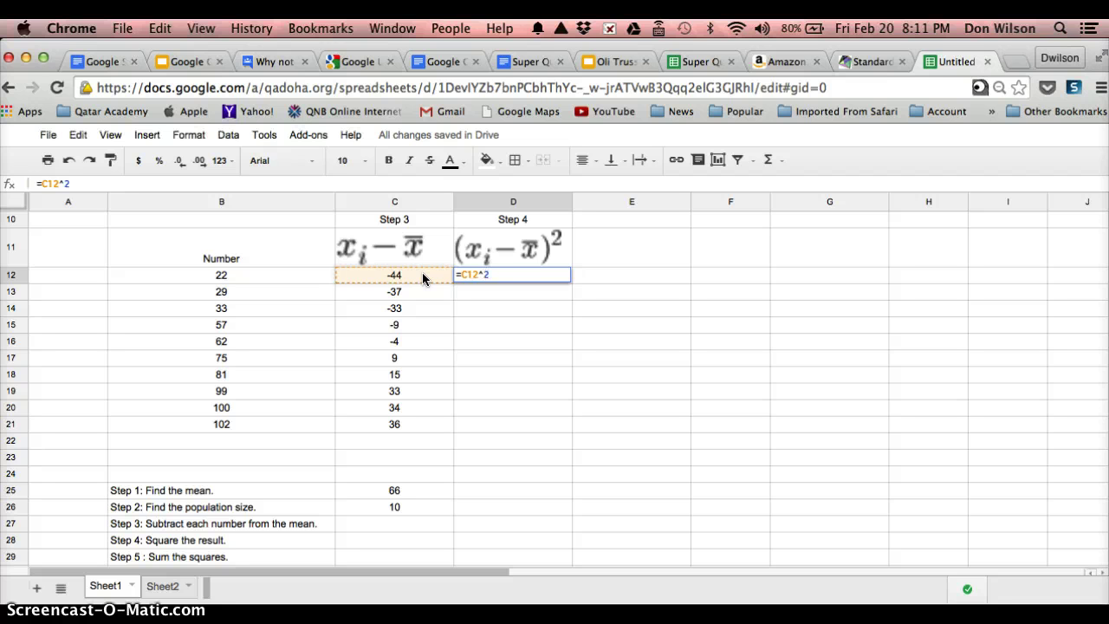
key("Return")
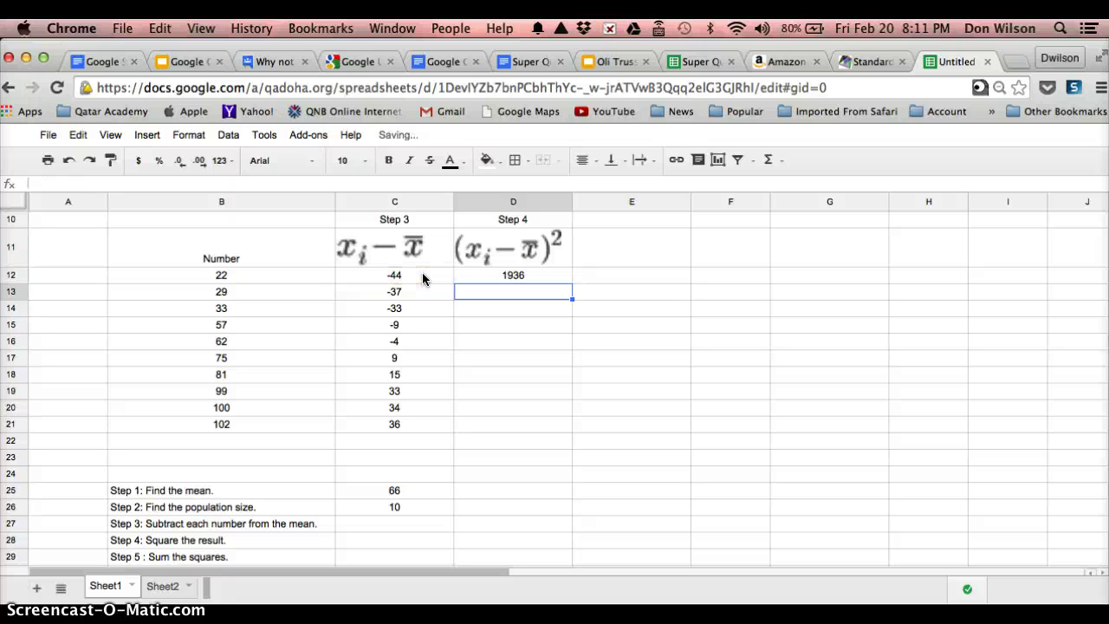
Fill the squaring formula down to D21 (1936 to 1296) and spot-check rows 16–17
left_click(568, 275)
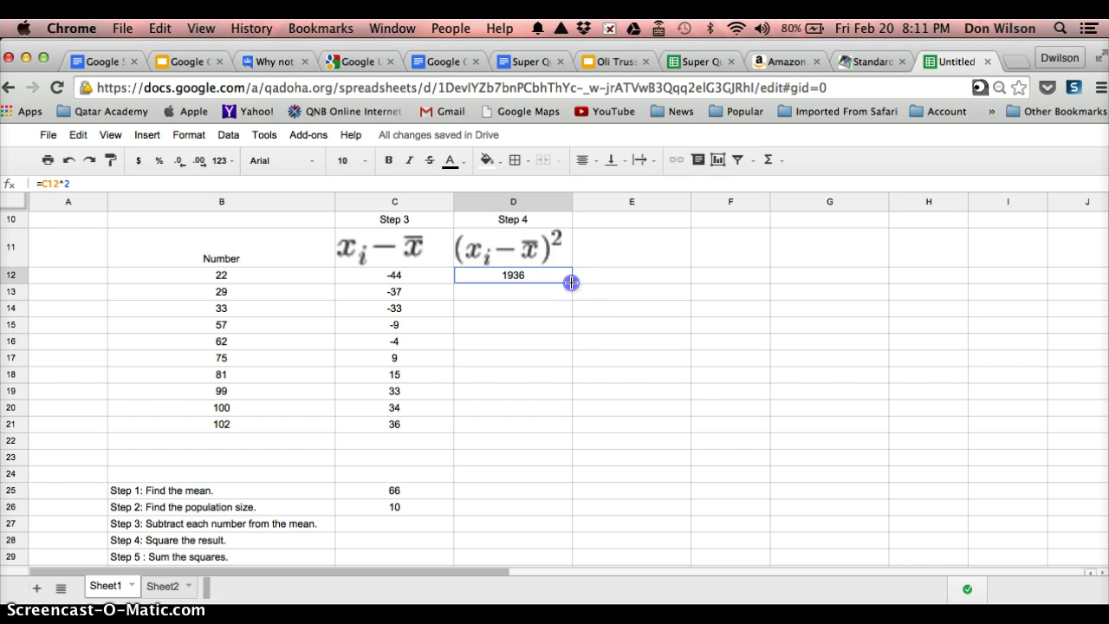
left_click_drag(571, 283, 577, 429)
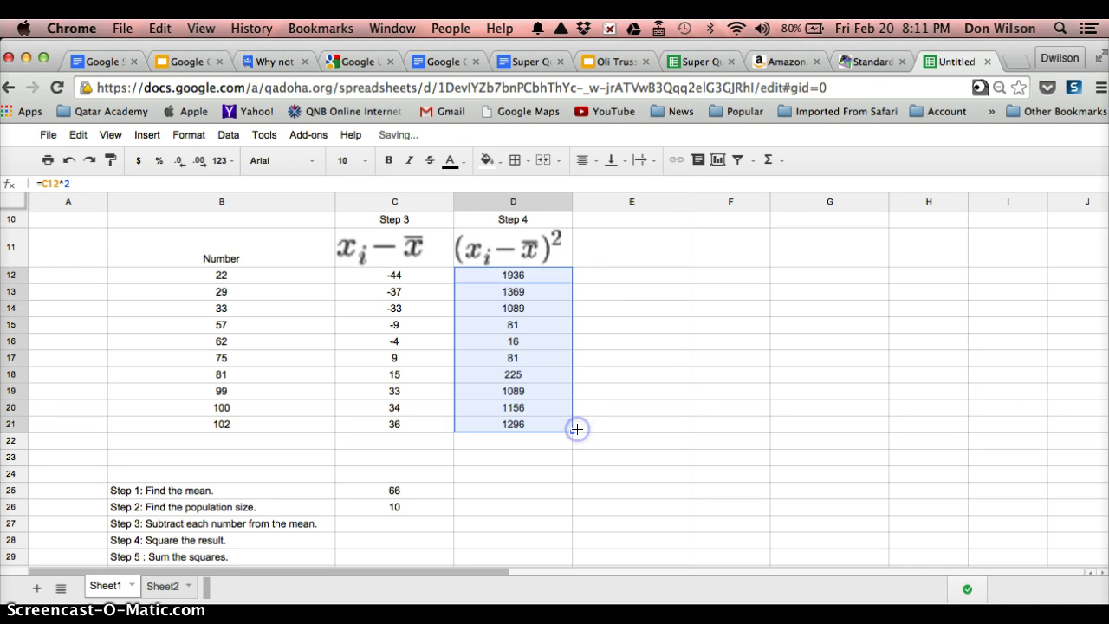
left_click(495, 356)
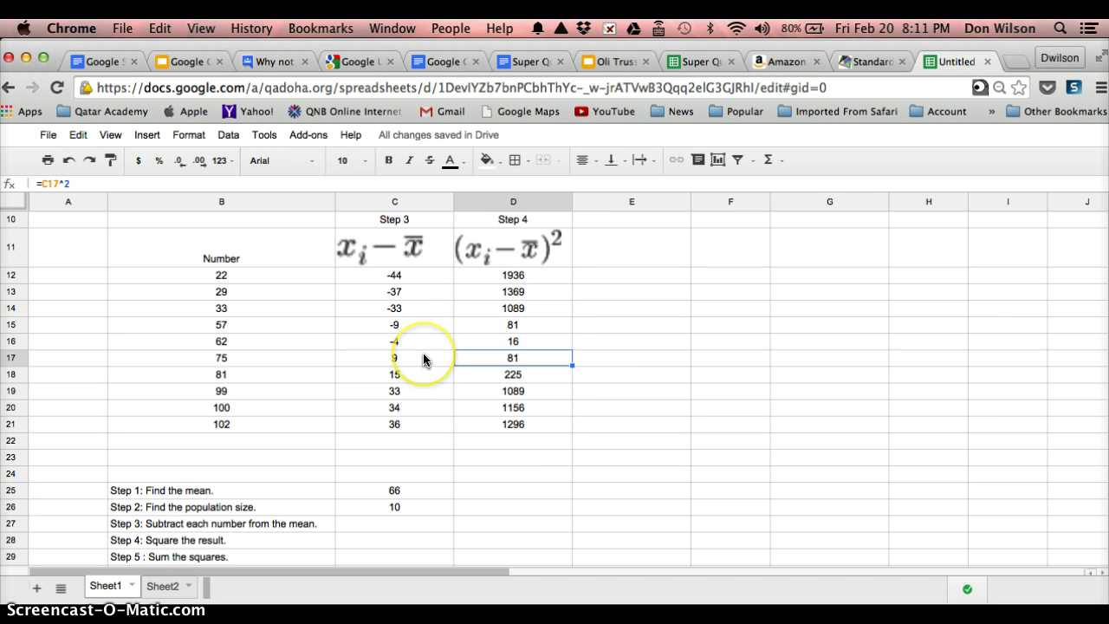
left_click(414, 359)
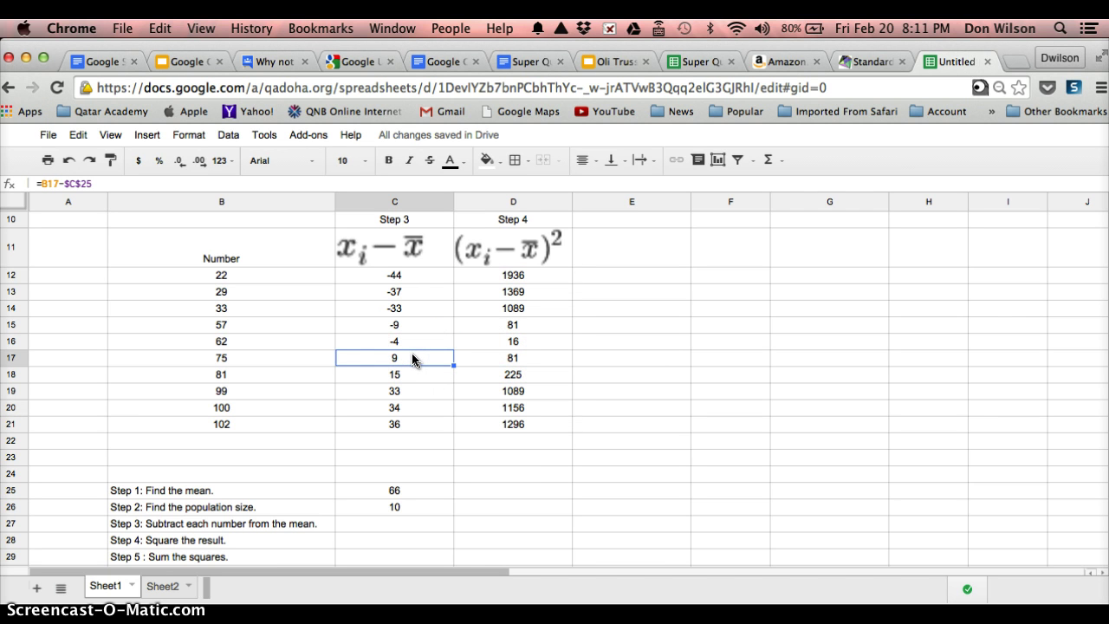
key("Right")
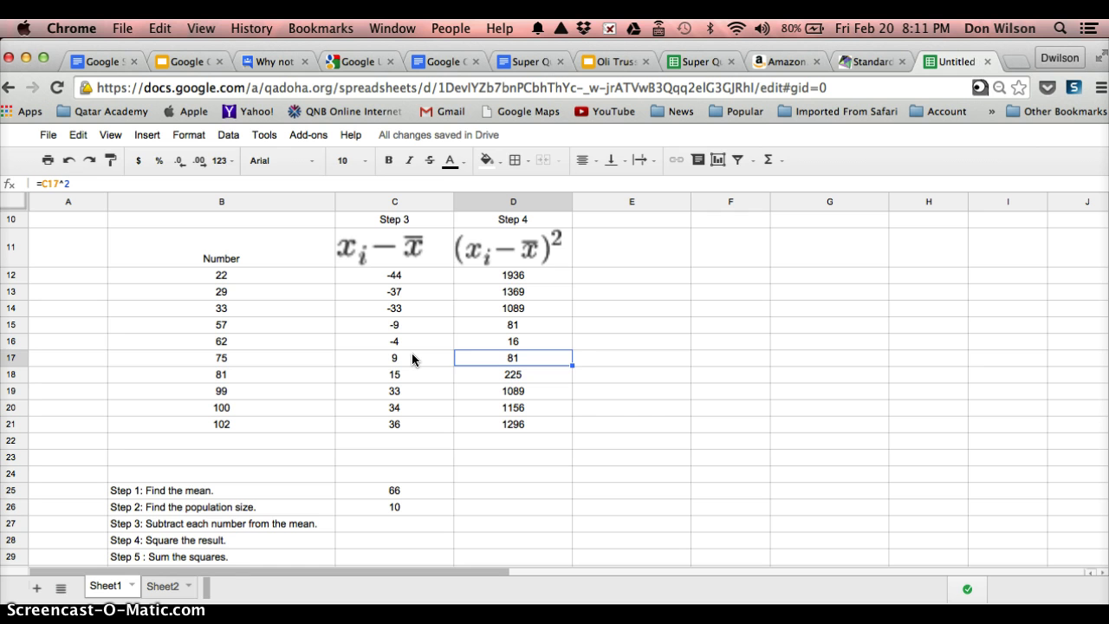
key("Up")
key("Left")
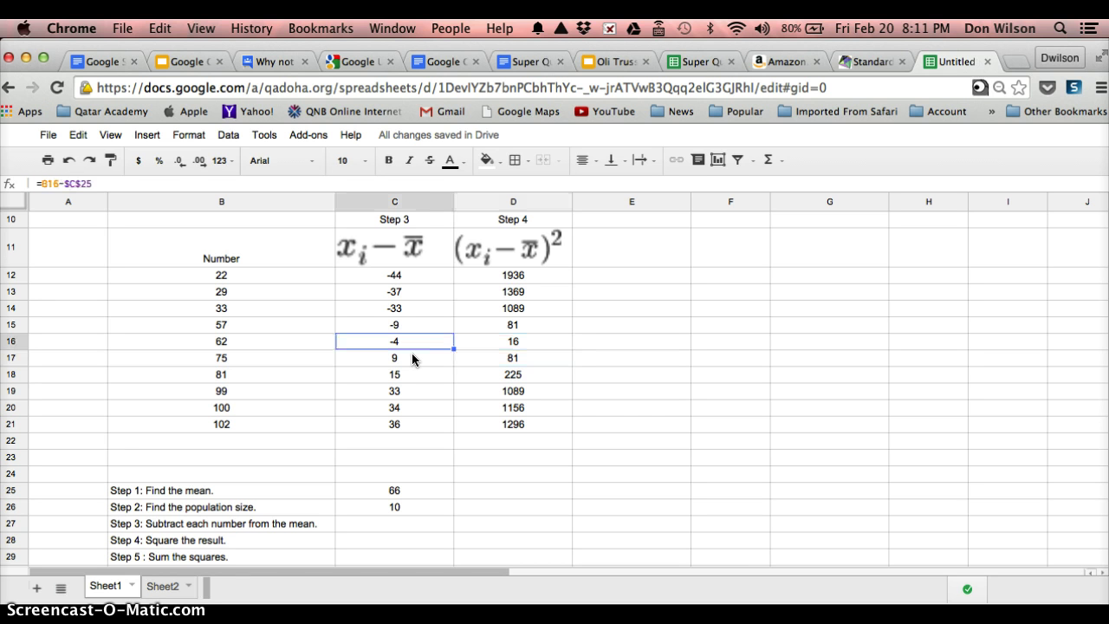
key("Right")
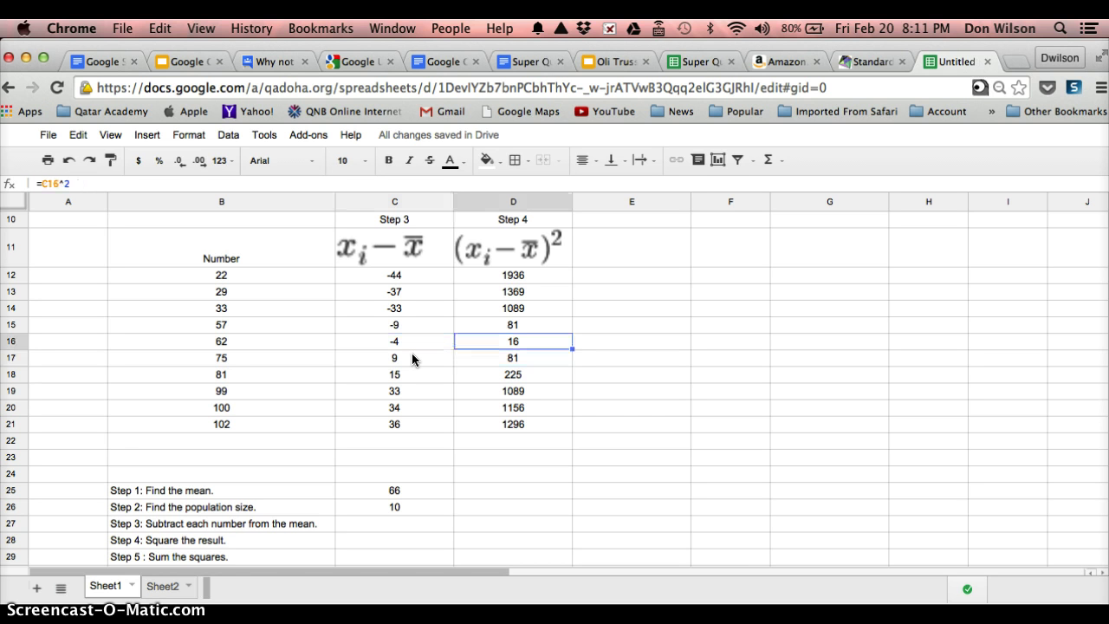
key("Left")
key("Down")
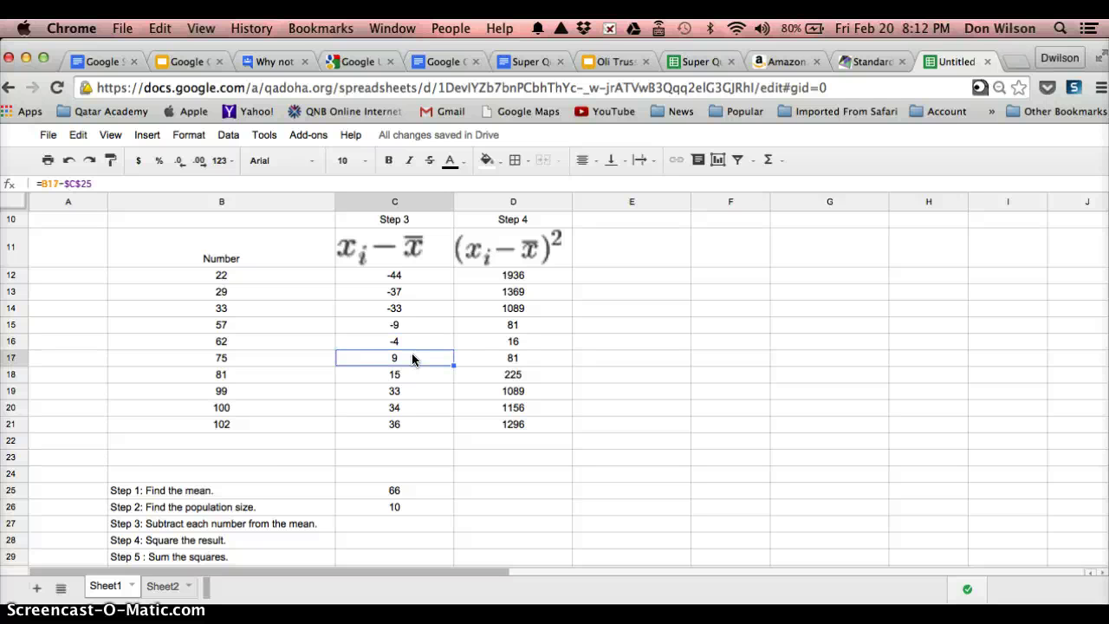
scroll(414, 364, "down", 2)
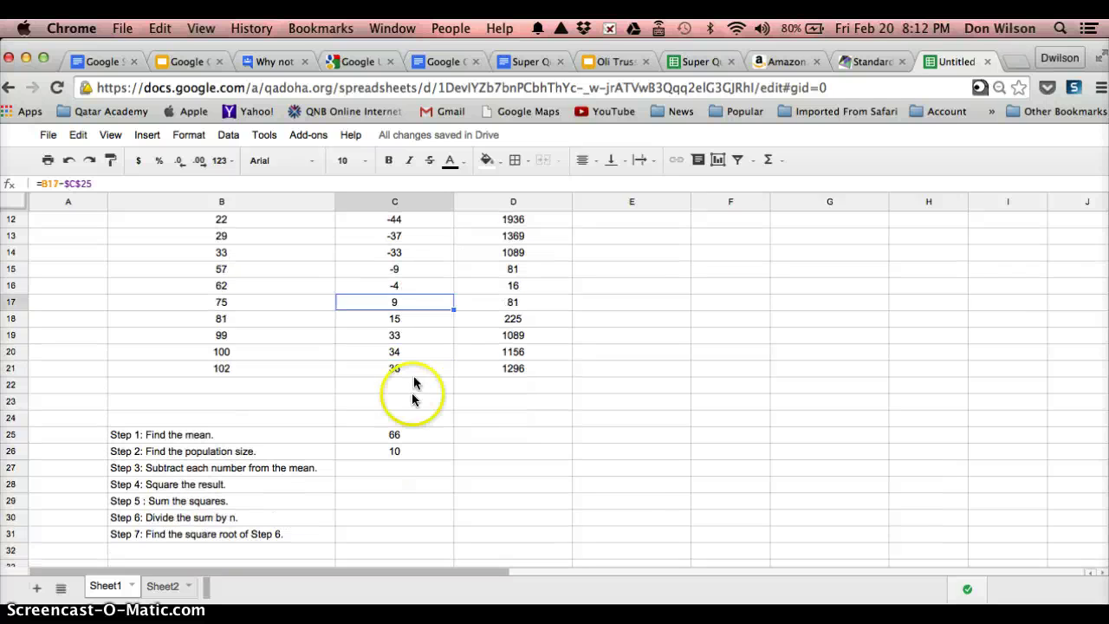
Enter =sum(D12:D21) in C29 beside Step 5, giving 8338
left_click(297, 470)
key("Down")
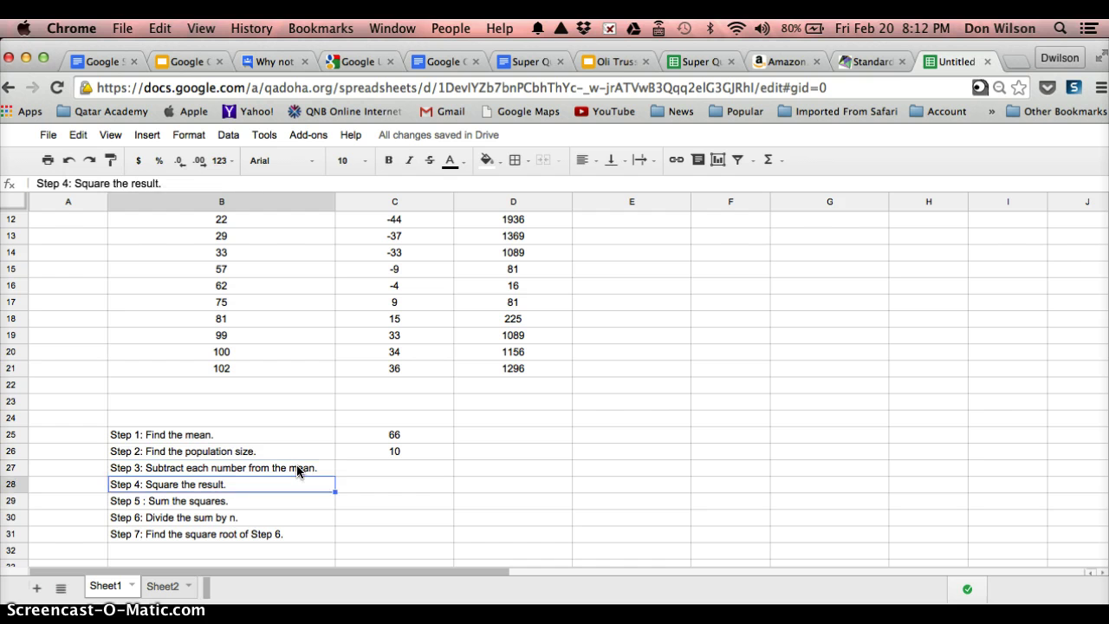
key("Down")
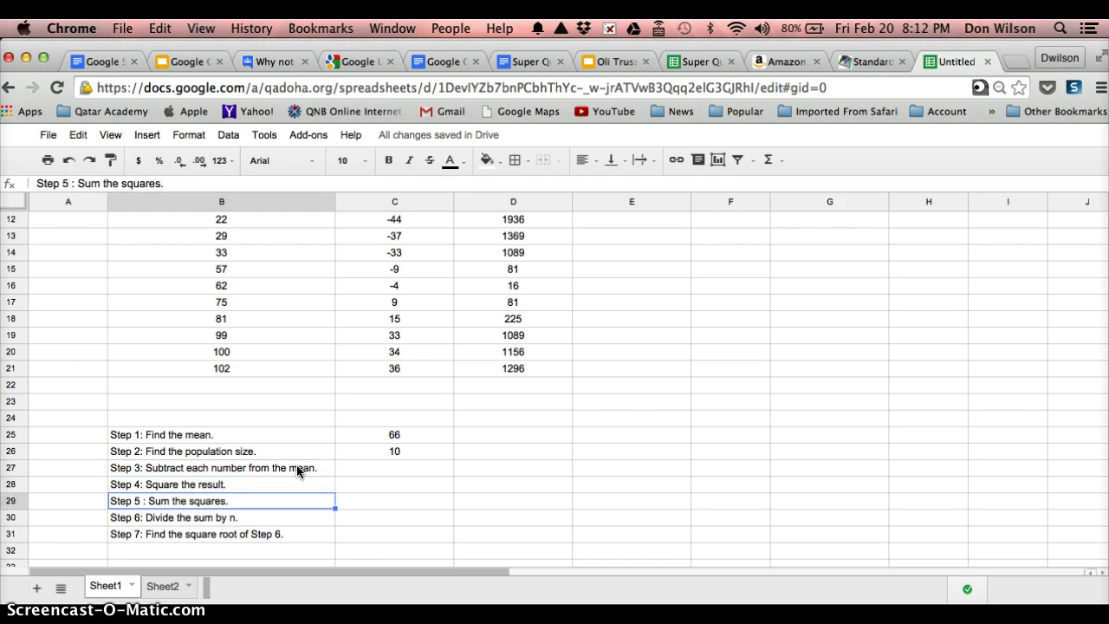
key("Right")
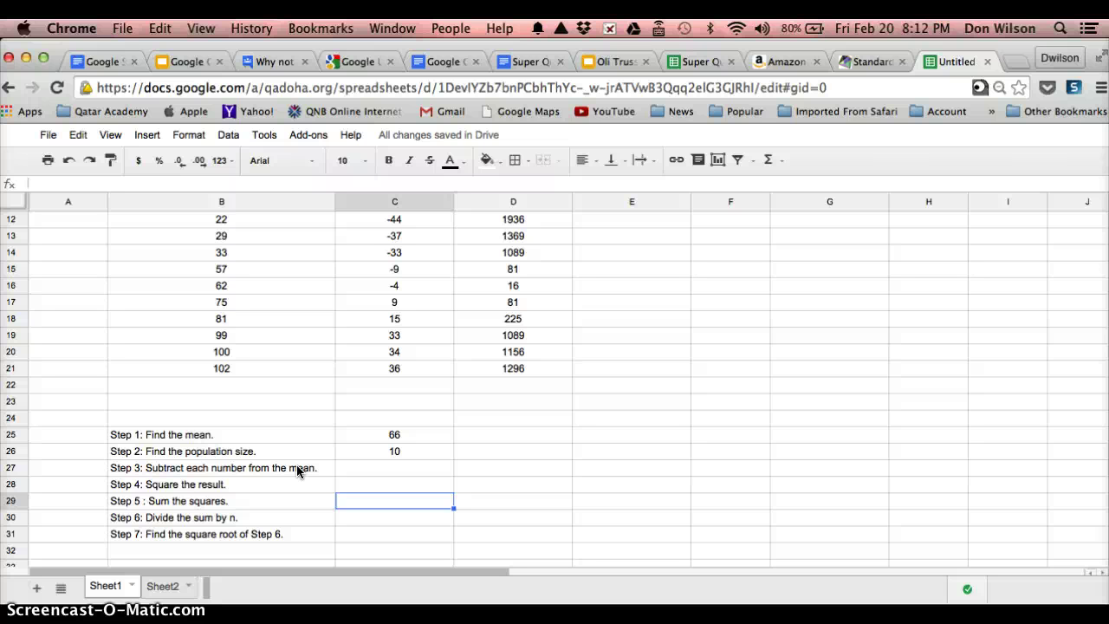
type("=sum")
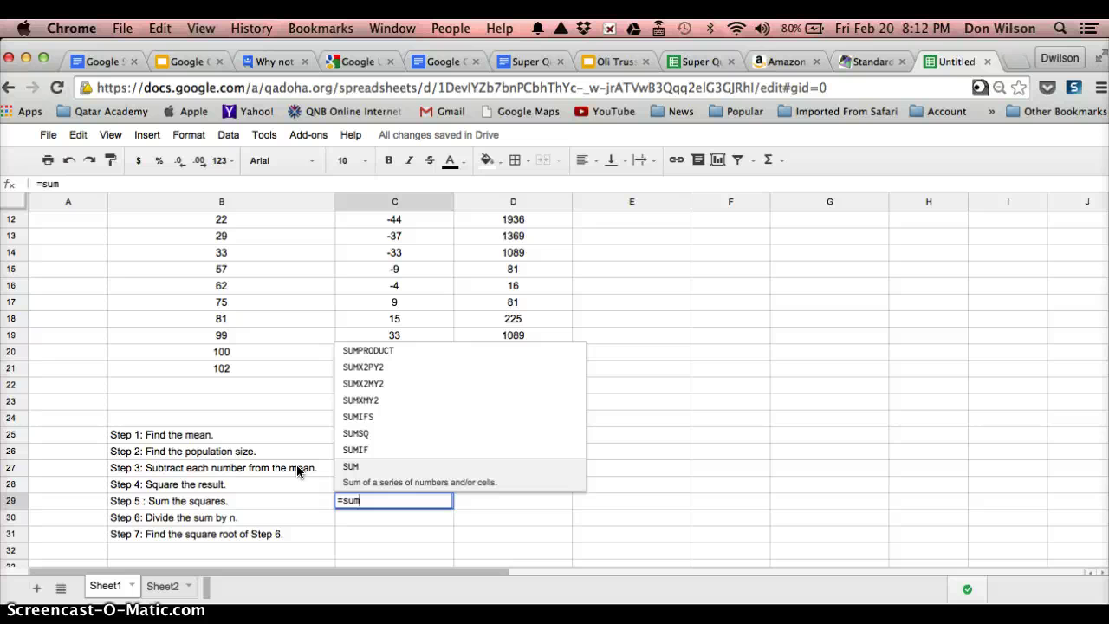
type("(")
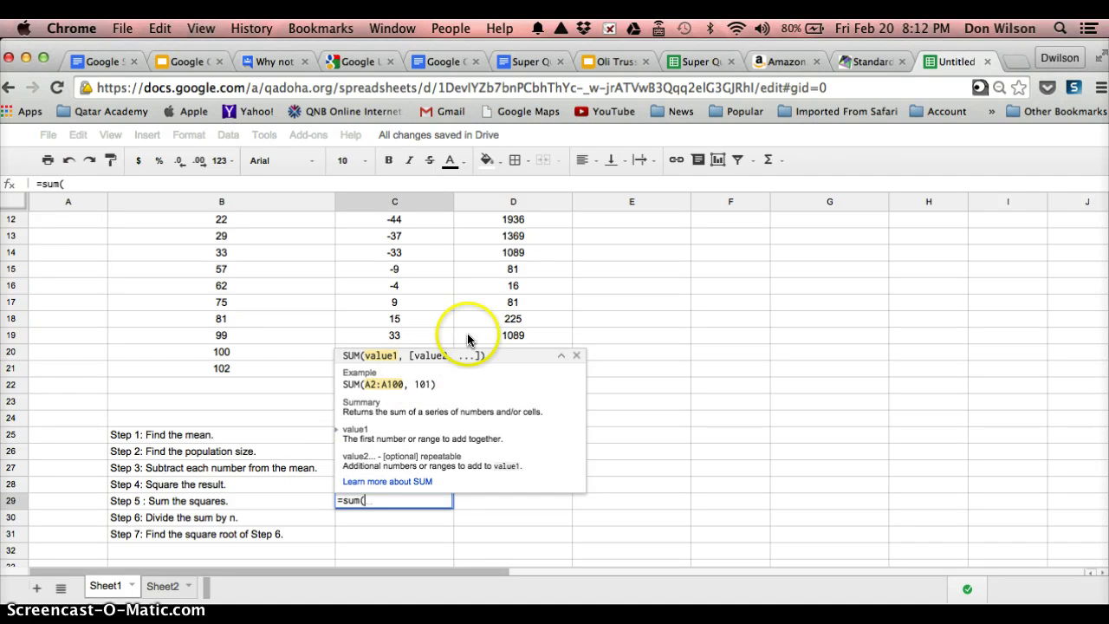
scroll(467, 340, "up", 2)
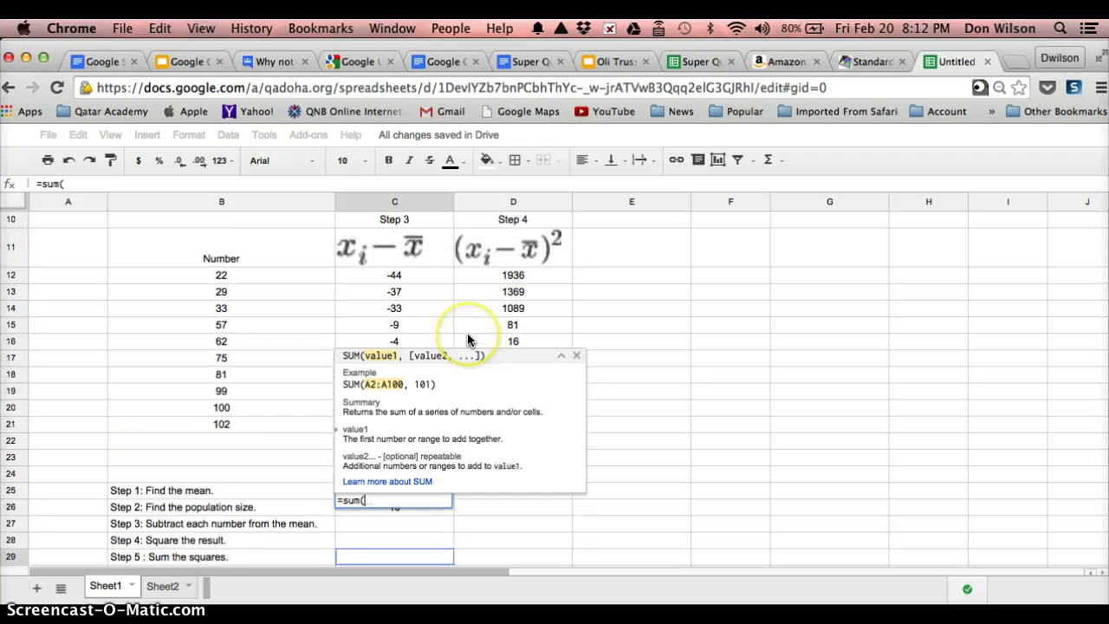
left_click(497, 275)
left_click_drag(497, 275, 503, 426)
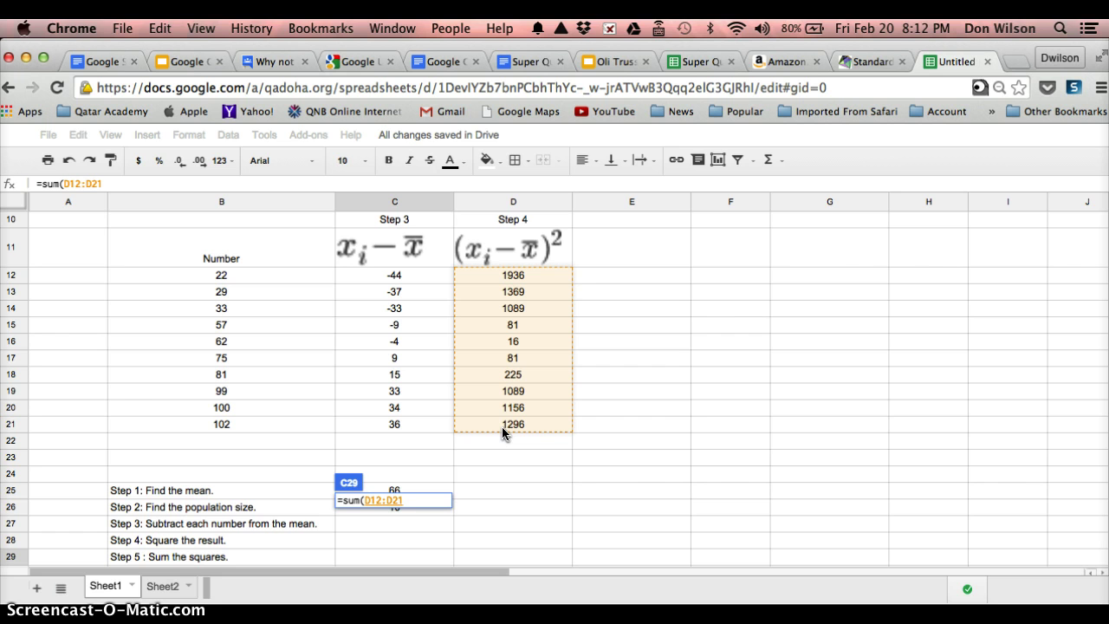
key("Return")
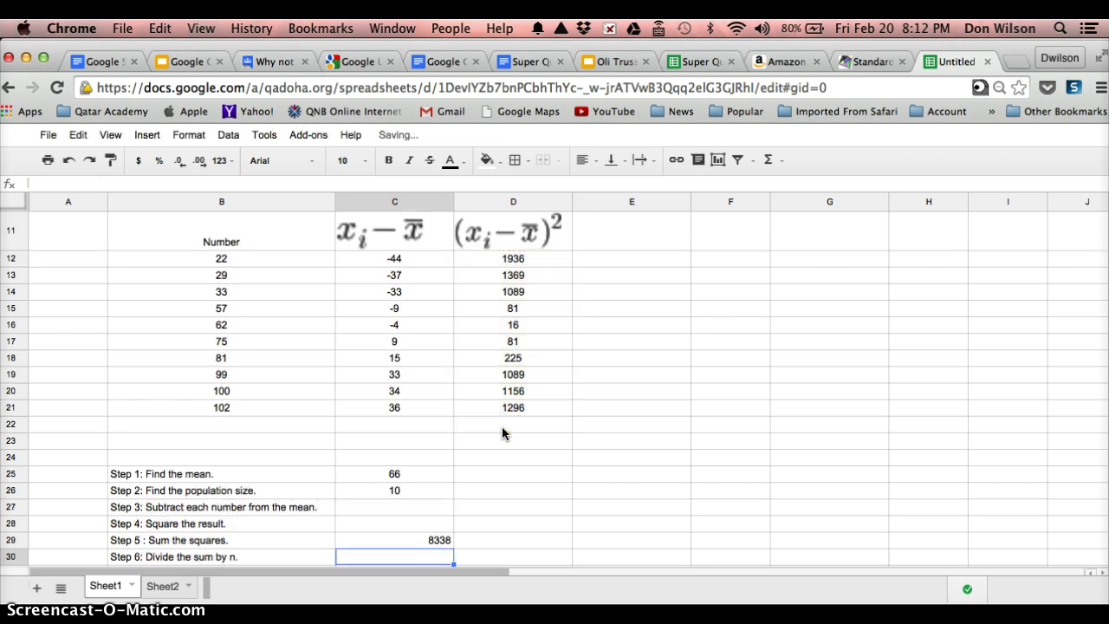
key("Up")
scroll(433, 294, "down", 5)
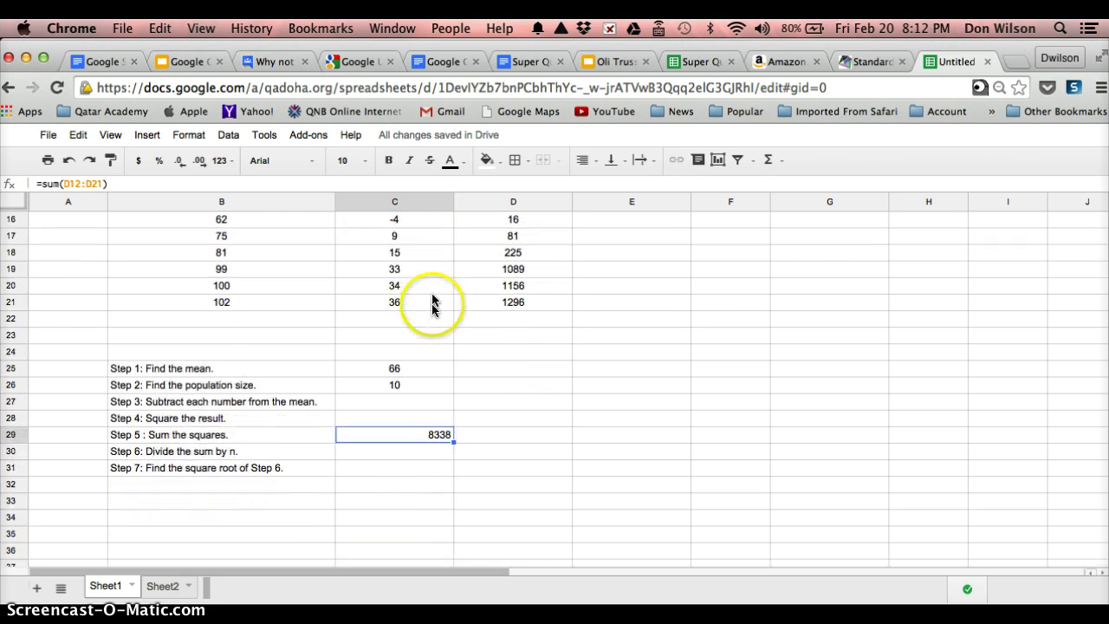
Center-align the answer cells C27:C31 beside Steps 3 to 7
left_click(381, 424)
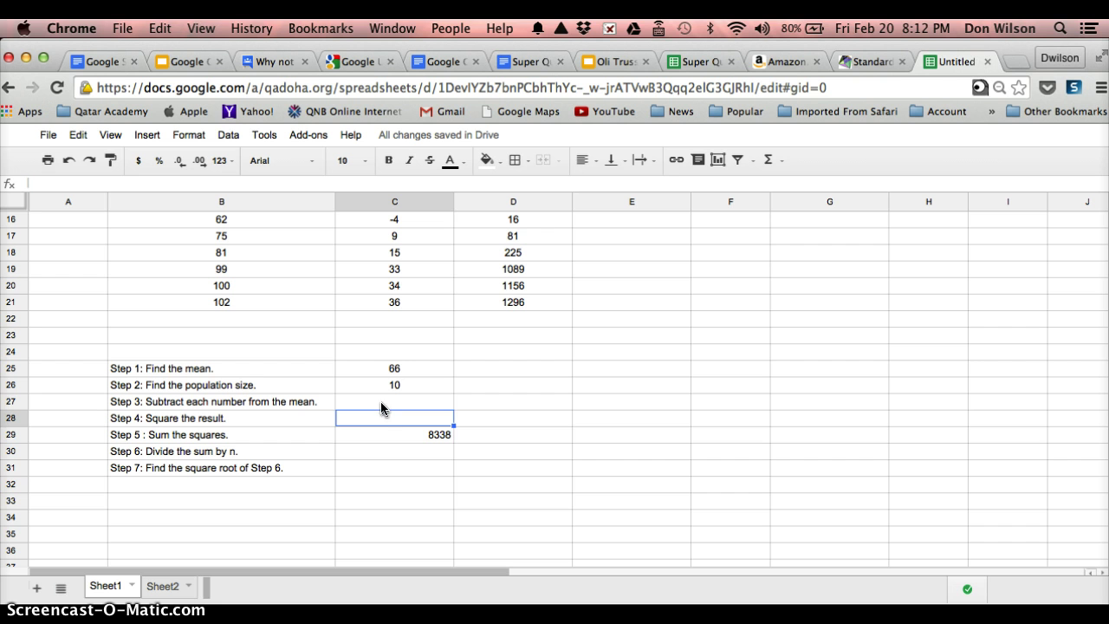
left_click_drag(381, 403, 383, 472)
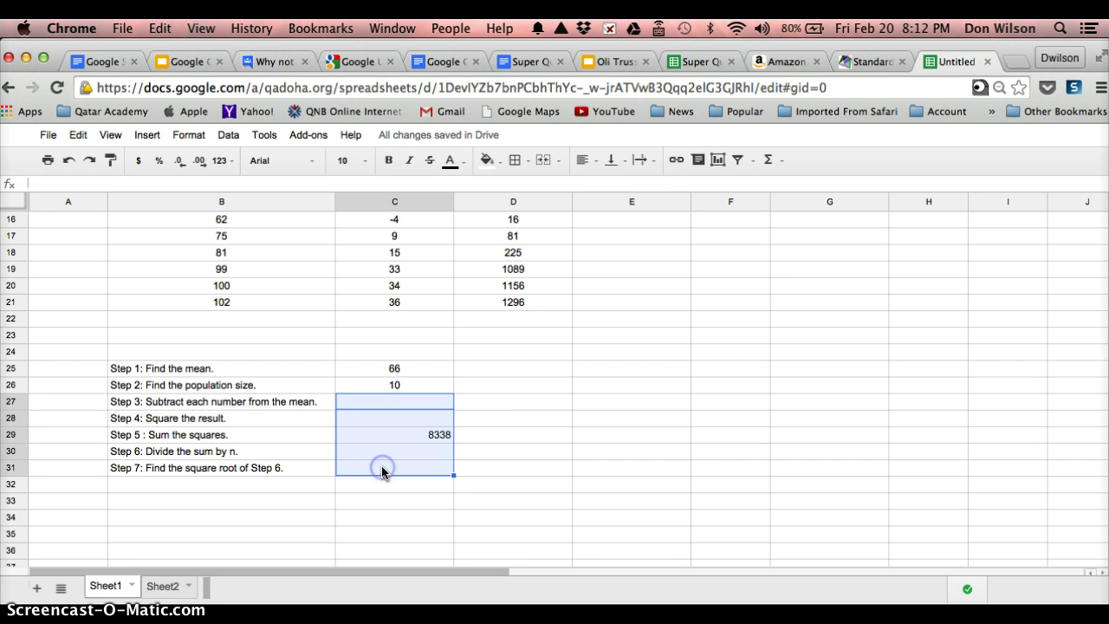
left_click(582, 160)
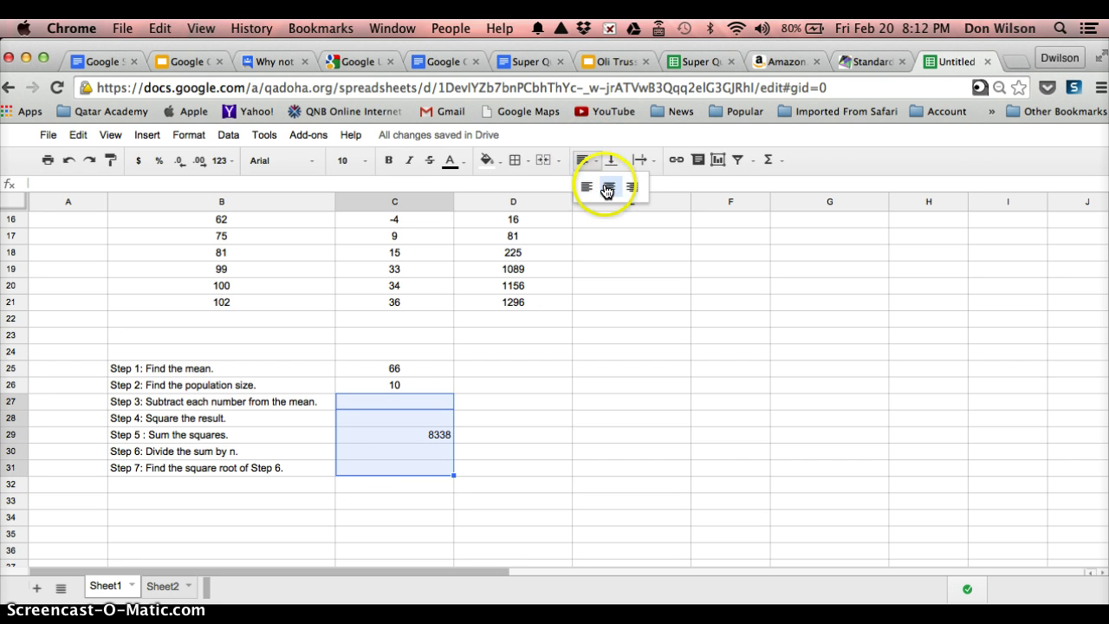
left_click(607, 188)
left_click(518, 353)
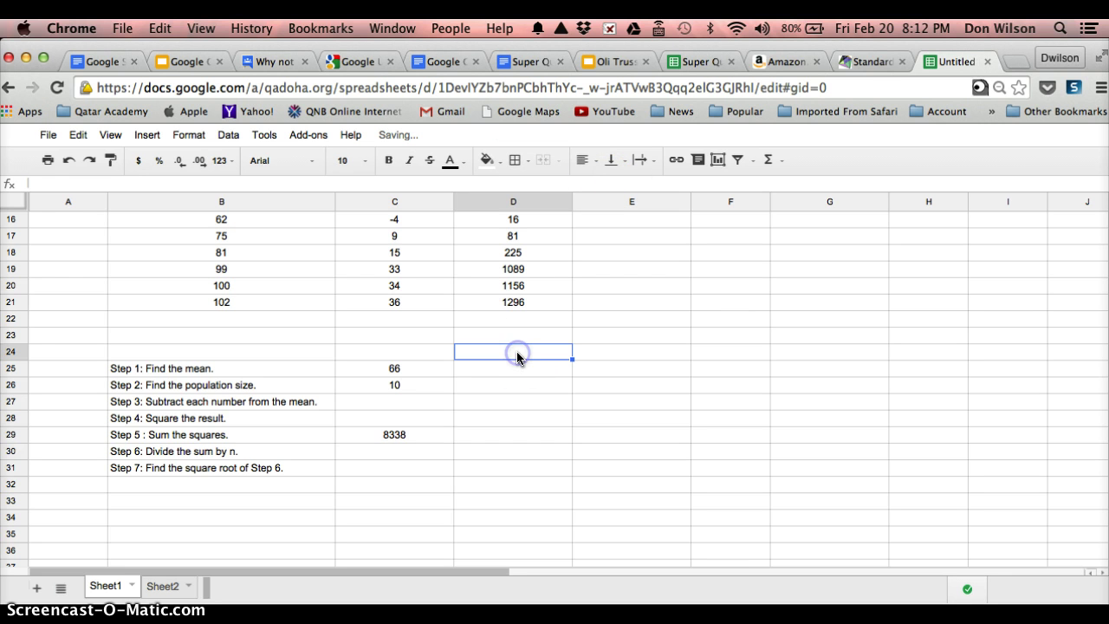
left_click(409, 450)
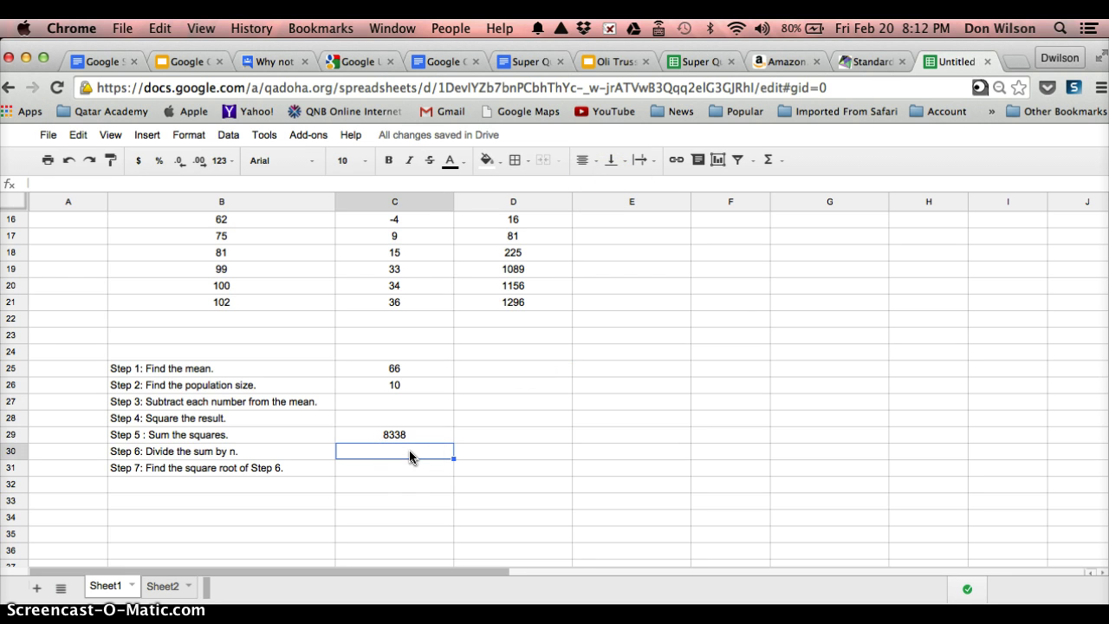
key("Up")
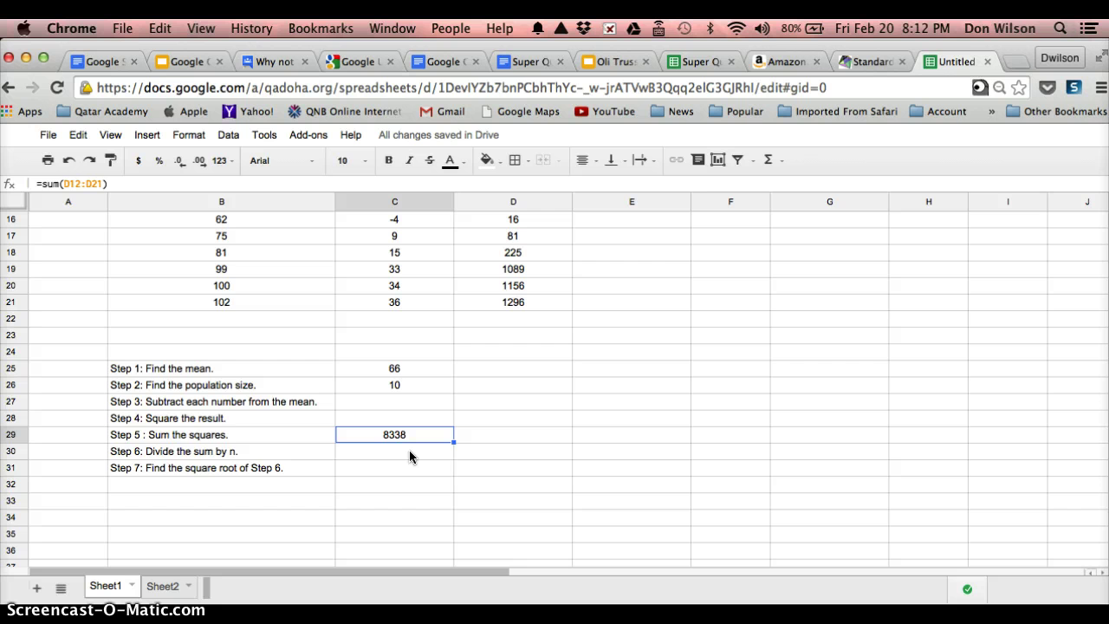
Enter =C29/C26 in C30 beside Step 6, giving the variance 833.8
scroll(410, 457, "up", 5)
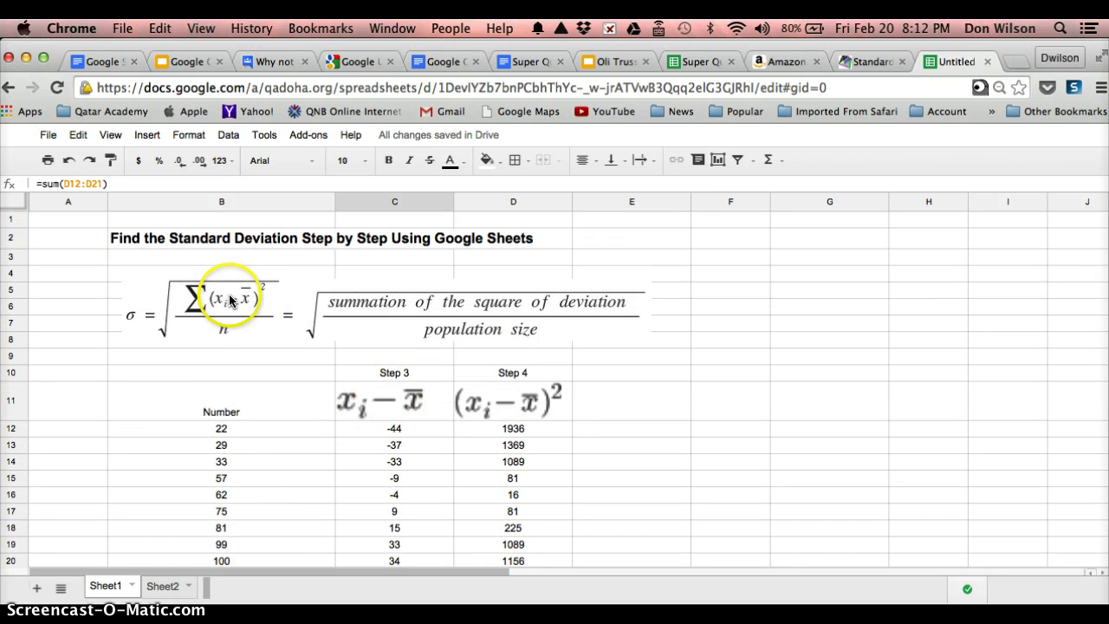
left_click(227, 357)
scroll(226, 369, "down", 5)
scroll(225, 369, "down", 2)
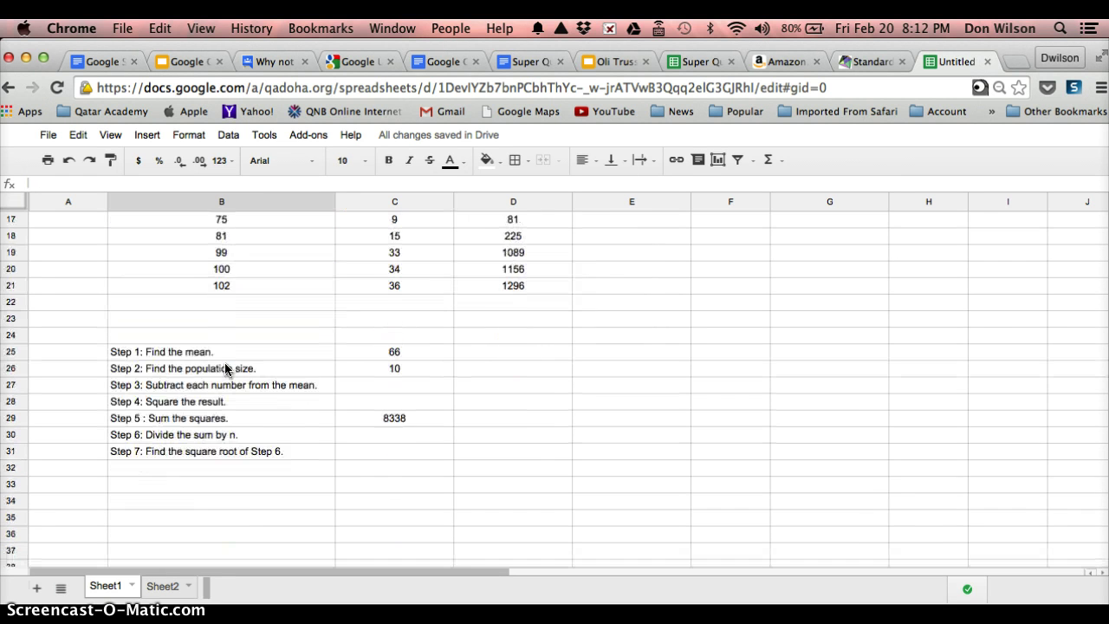
left_click(382, 437)
type("=")
left_click(401, 418)
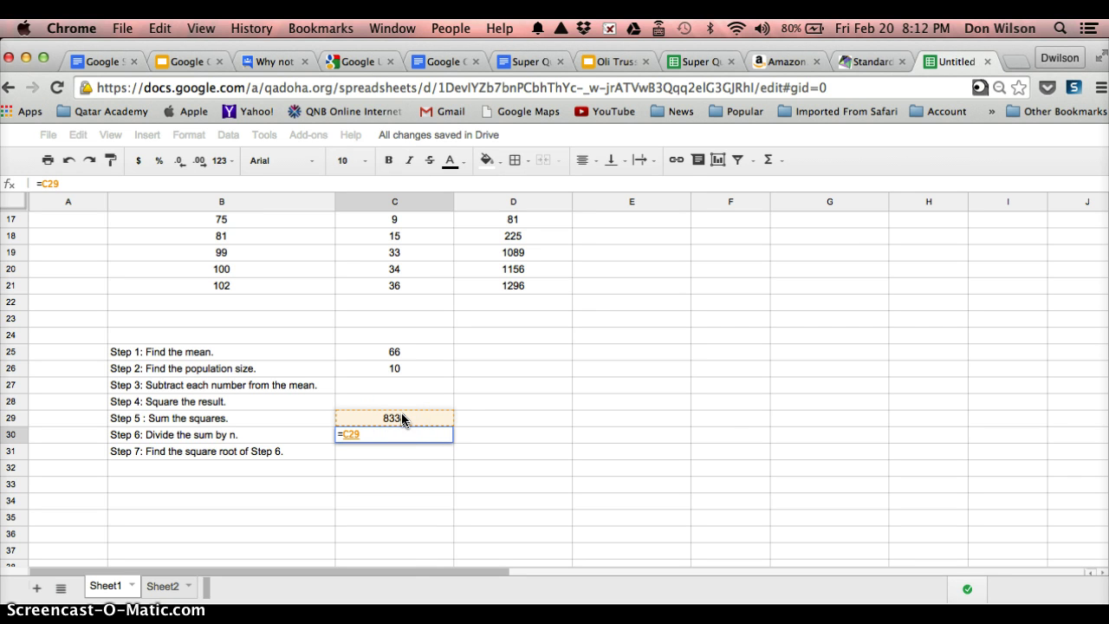
type("/")
left_click(404, 368)
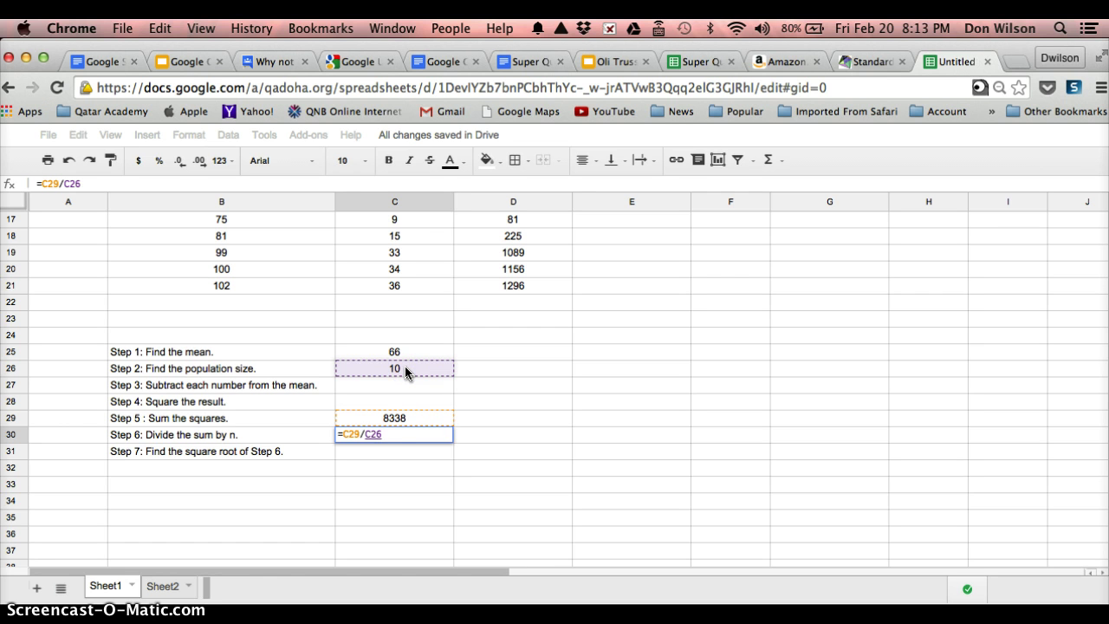
key("Return")
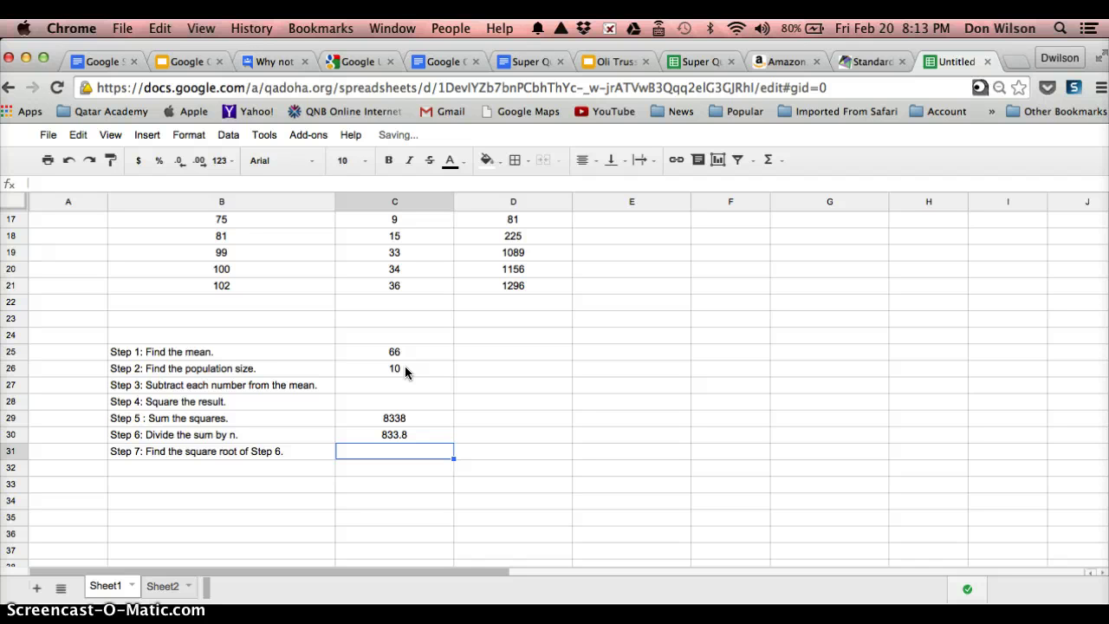
Enter =C30^.5 in C31 so Step 7 shows a standard deviation of 28.9
type("=")
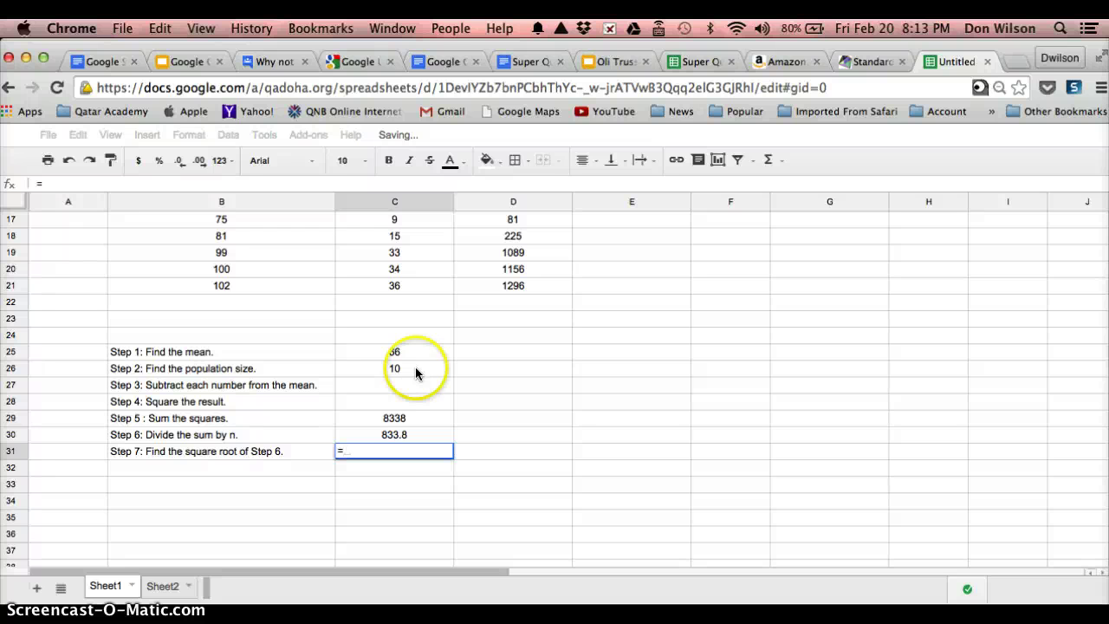
left_click(414, 434)
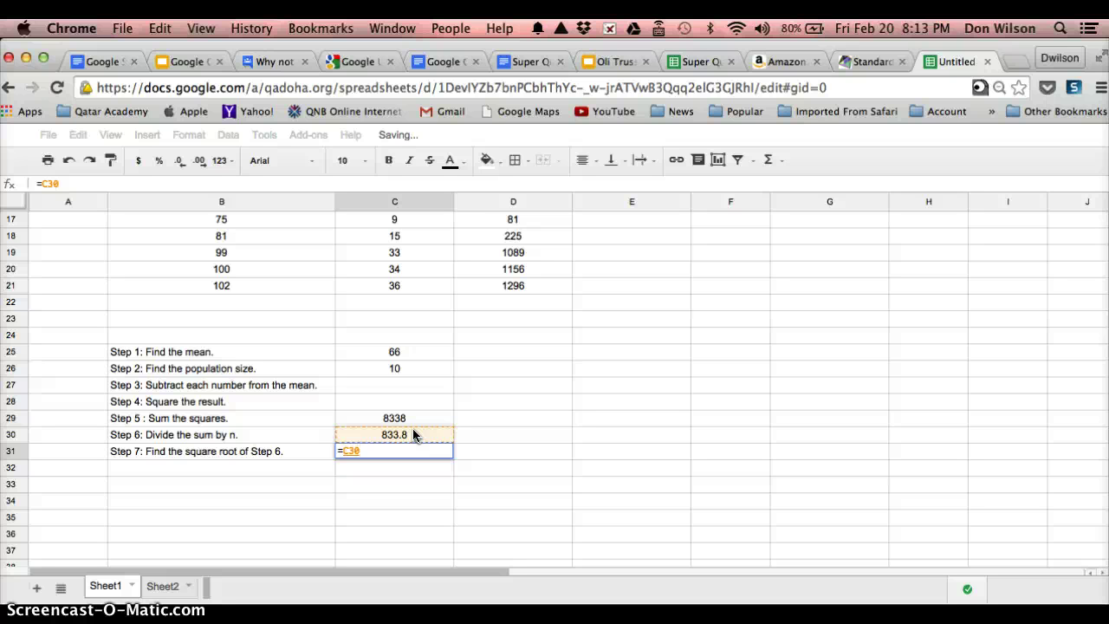
type("^.5")
key("Return")
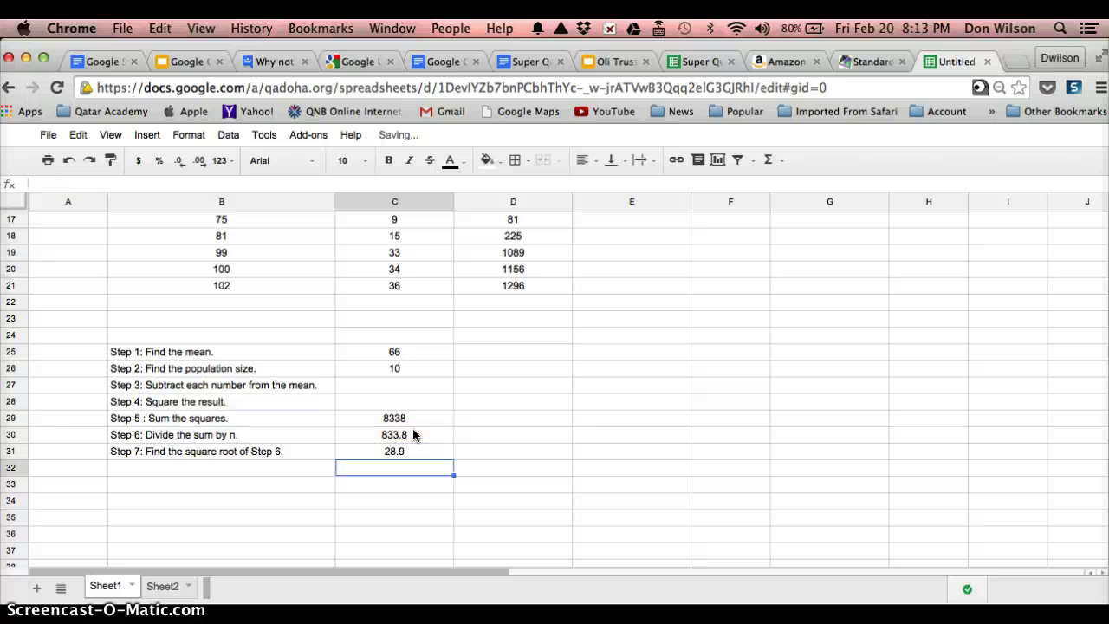
key("Up")
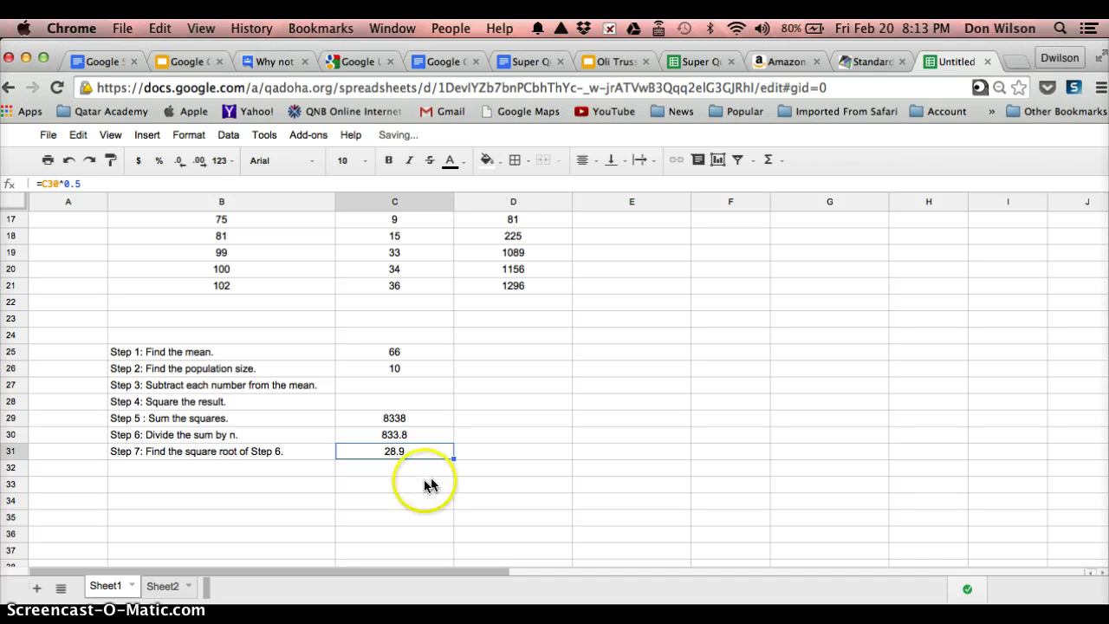
Open Sheet2 and scroll through its eleven numbers (44 to 55) and seven-step list
left_click(175, 587)
scroll(236, 455, "down", 2)
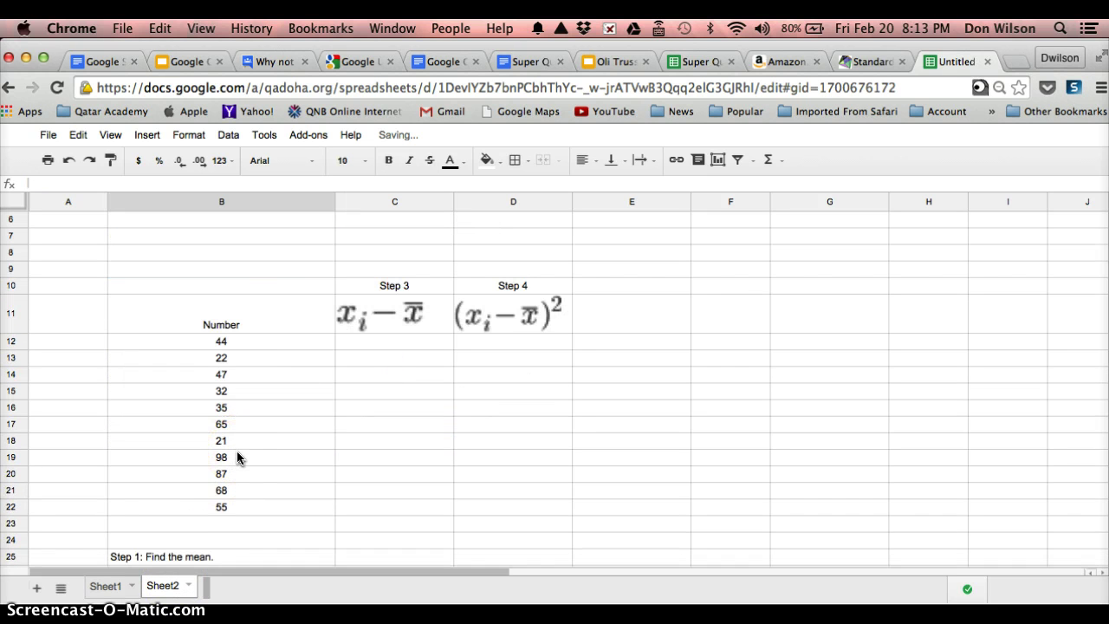
scroll(237, 454, "down", 2)
scroll(237, 457, "down", 2)
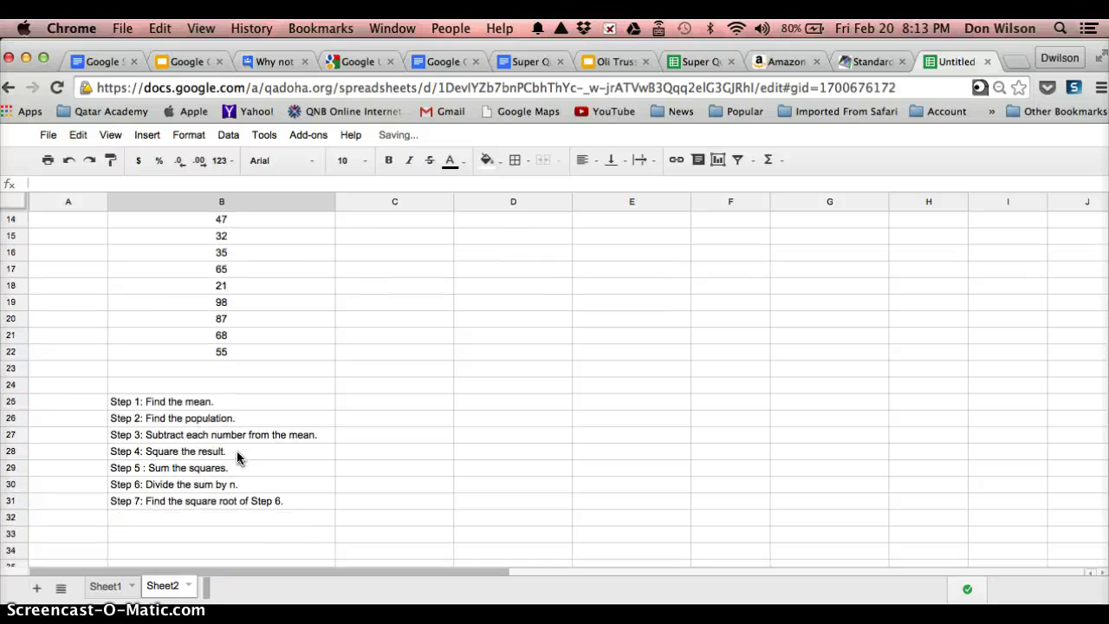